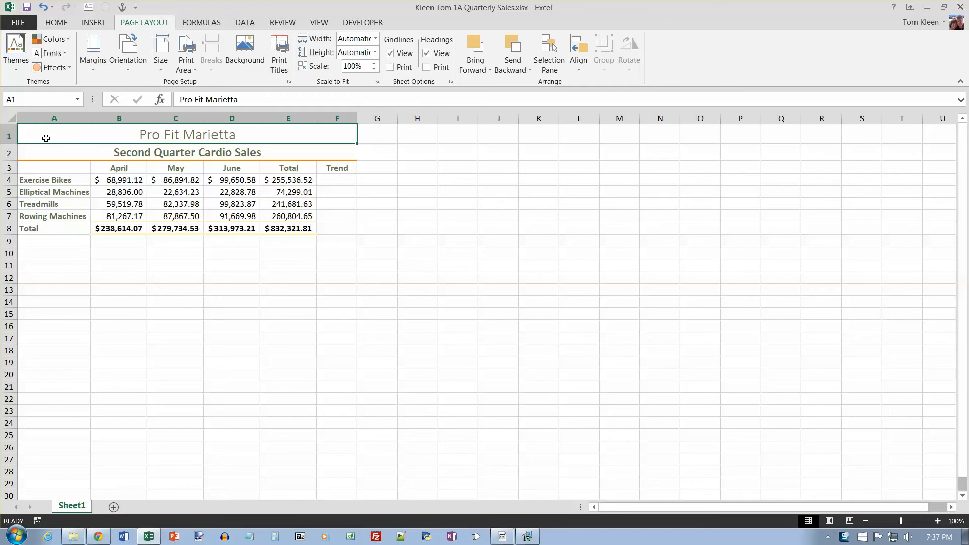
Insert a Clustered Column chart from the recommended charts for A3:D7, with the equipment types as categories and the months as series
click(48, 168)
drag(48, 168, 237, 217)
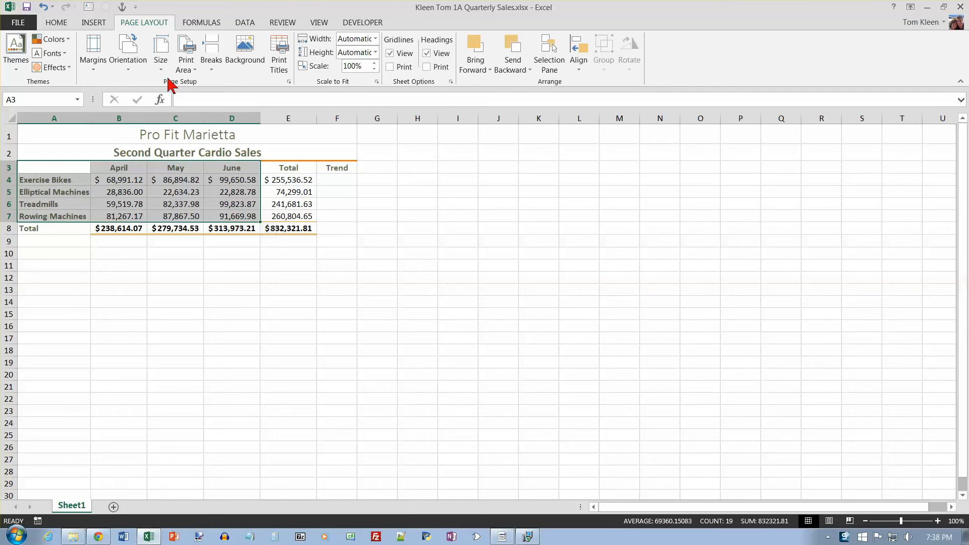
click(96, 23)
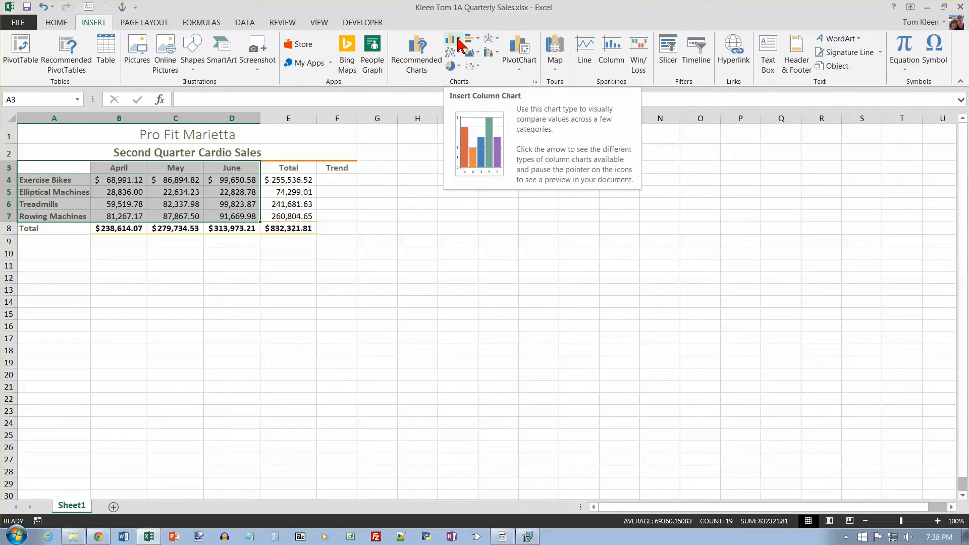
click(421, 51)
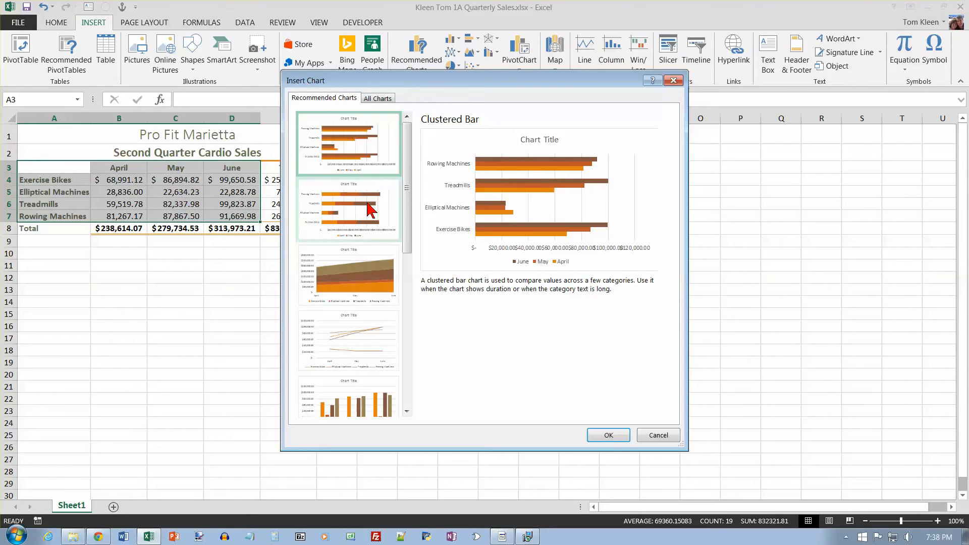
drag(409, 249, 409, 320)
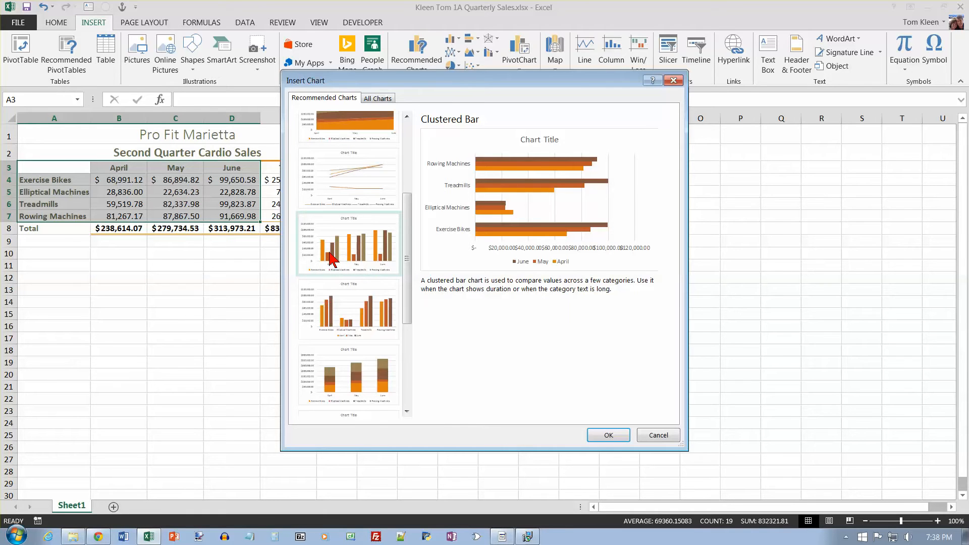
click(352, 318)
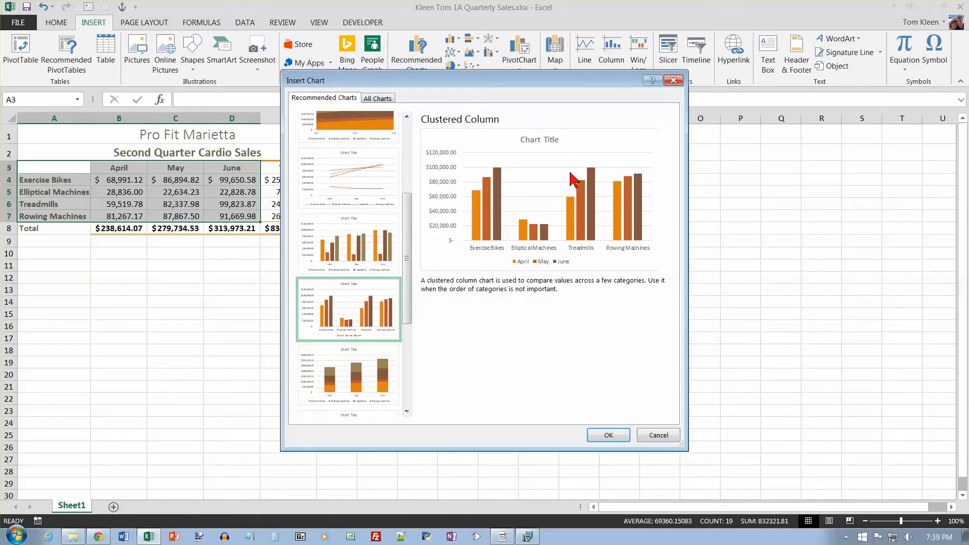
click(615, 437)
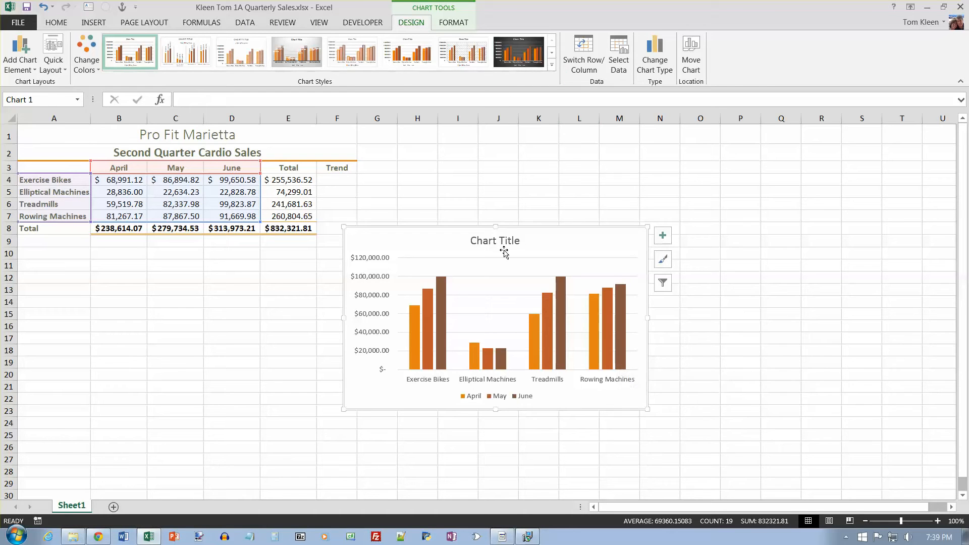
Examine the chart's design and format options and preview the available quick layouts
click(450, 21)
click(413, 23)
click(447, 21)
click(411, 22)
click(454, 22)
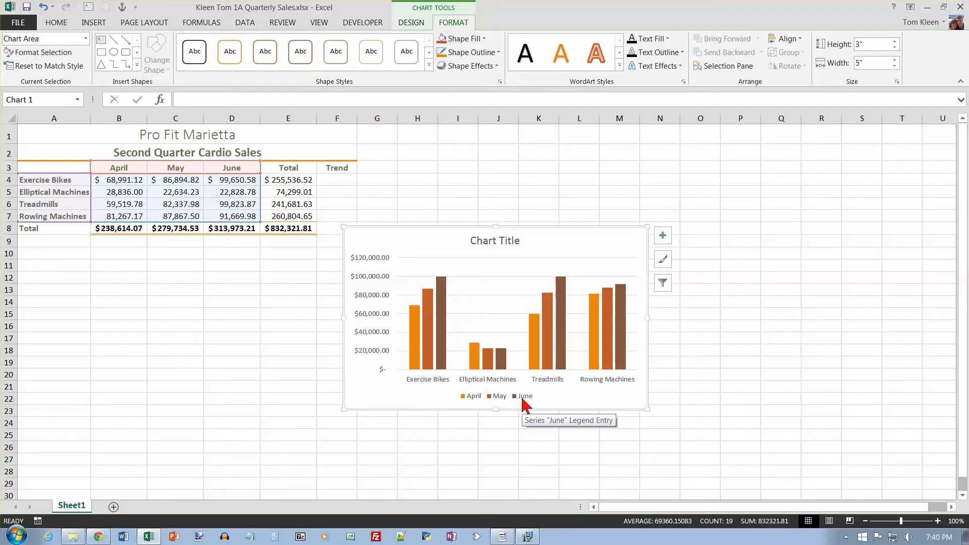
click(418, 22)
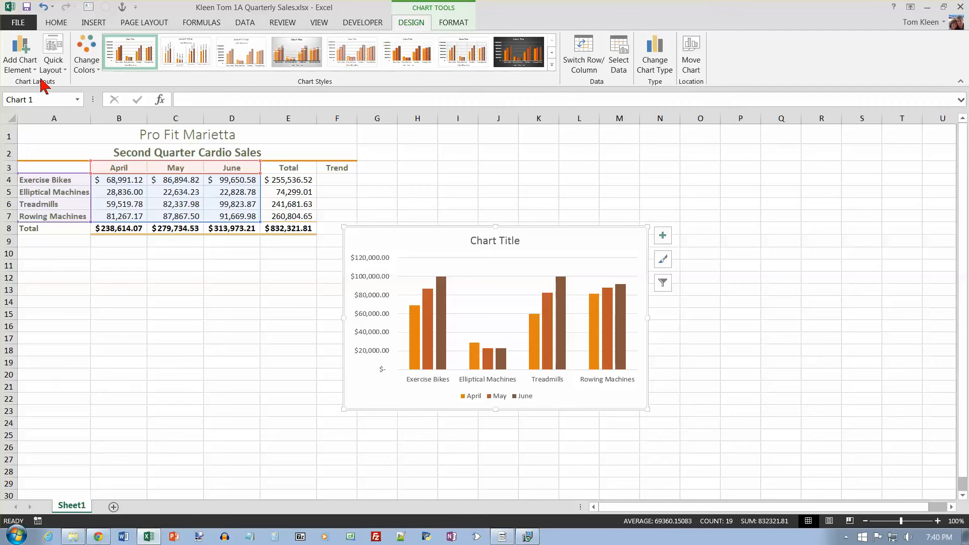
click(64, 65)
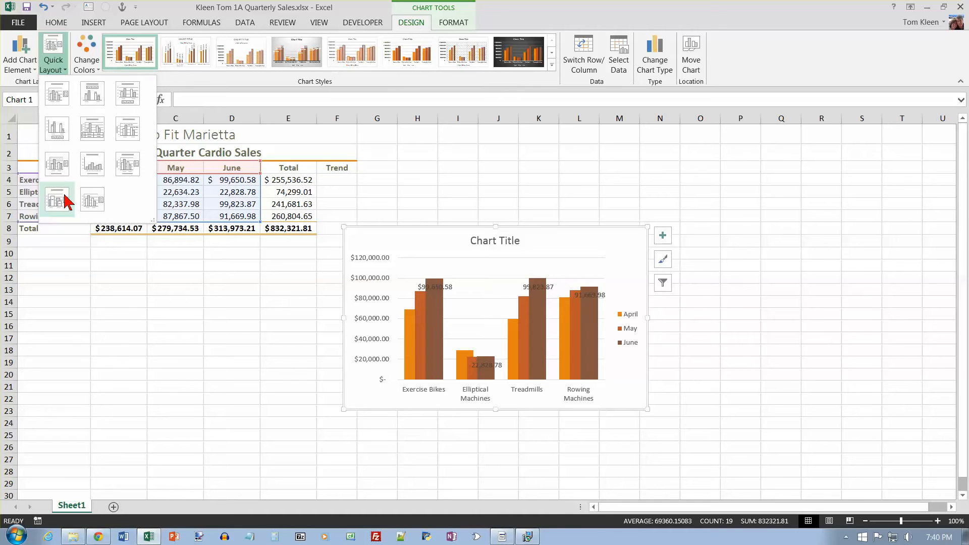
click(50, 60)
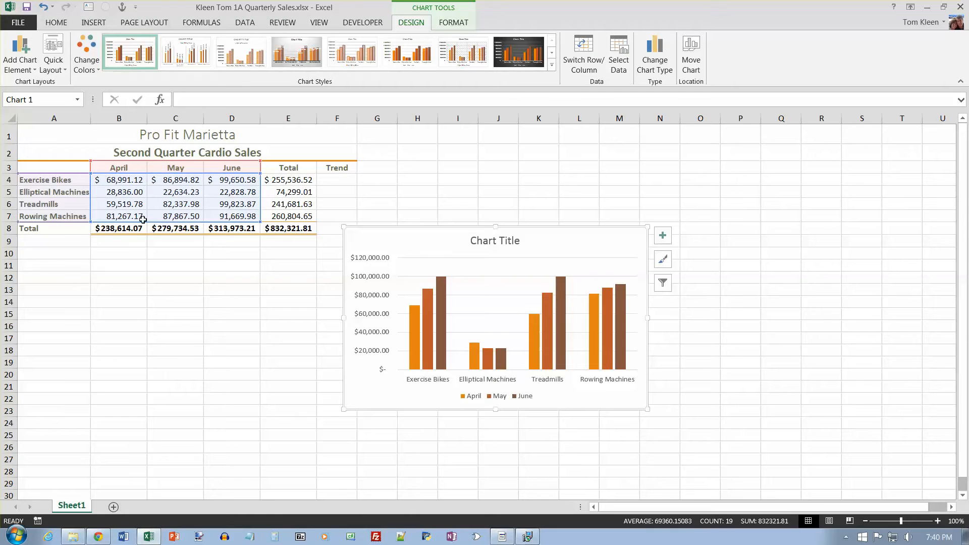
Set the chart title to "Second Quarter Cardio Sales"
click(488, 245)
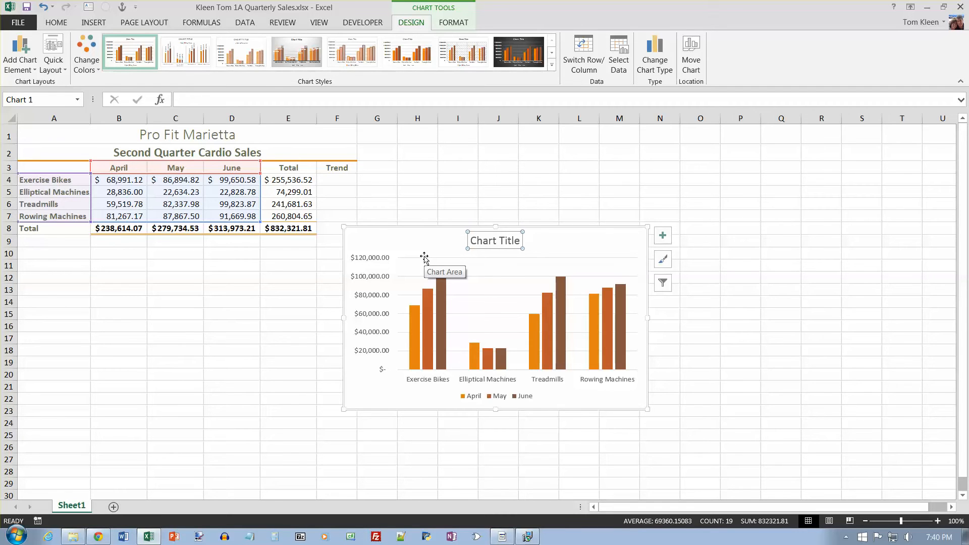
text(Second Quarter Cardio Sales)
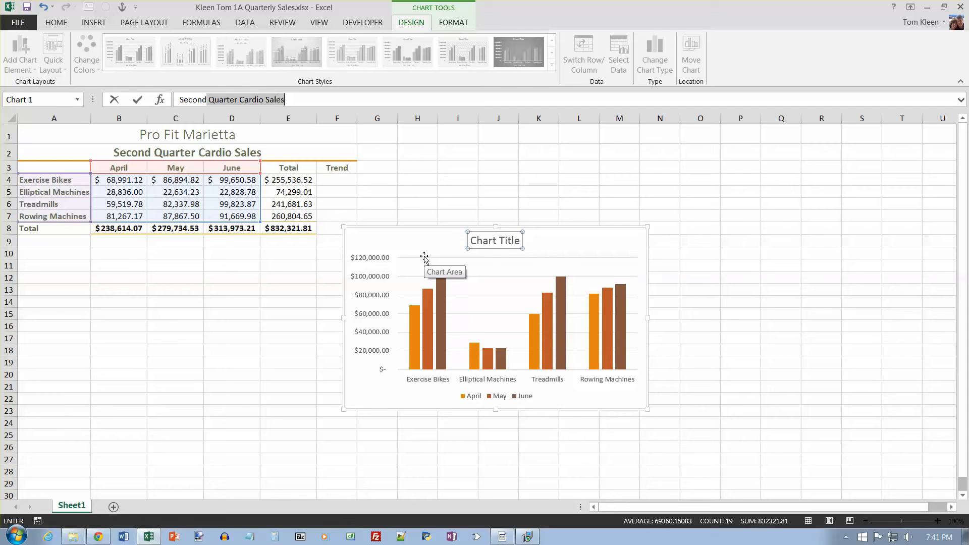
key(Return)
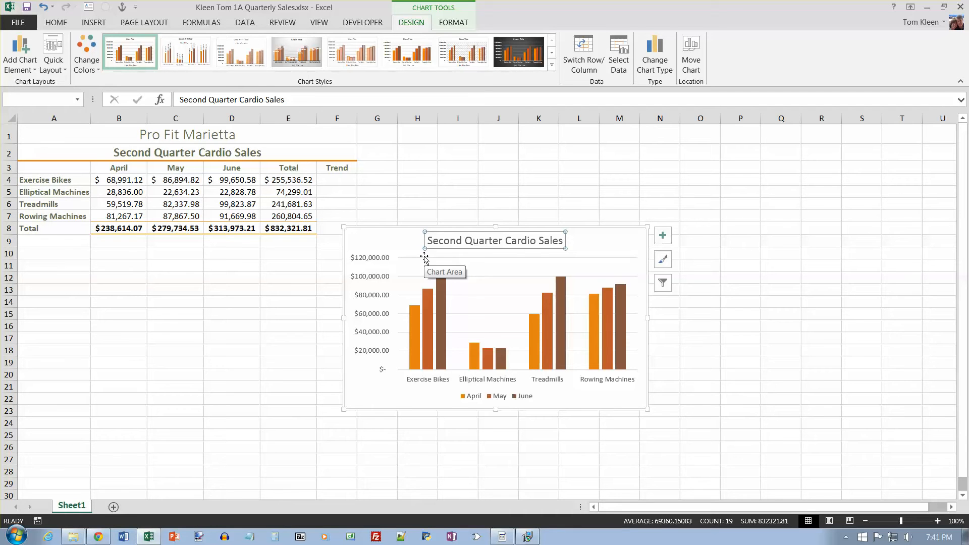
Apply chart style 6 to the whole column chart
click(355, 235)
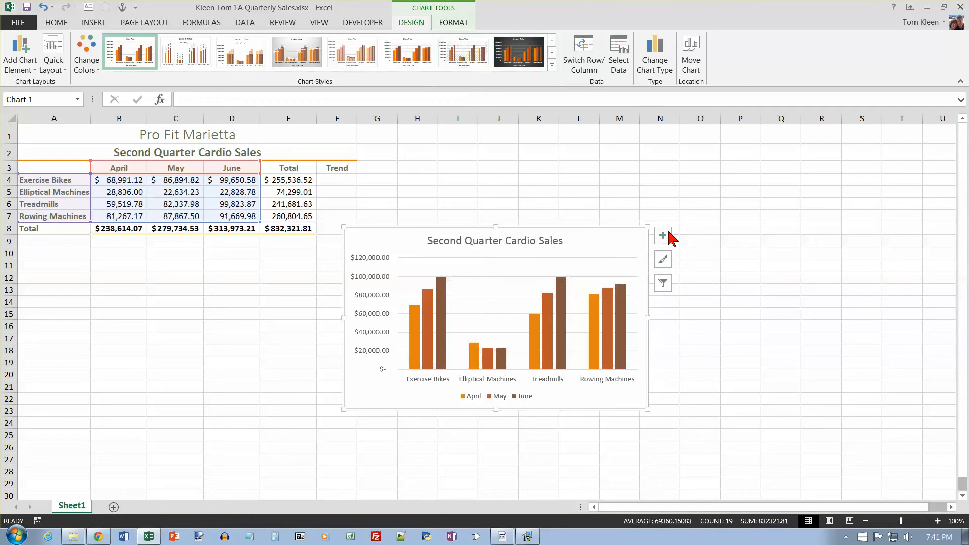
click(663, 261)
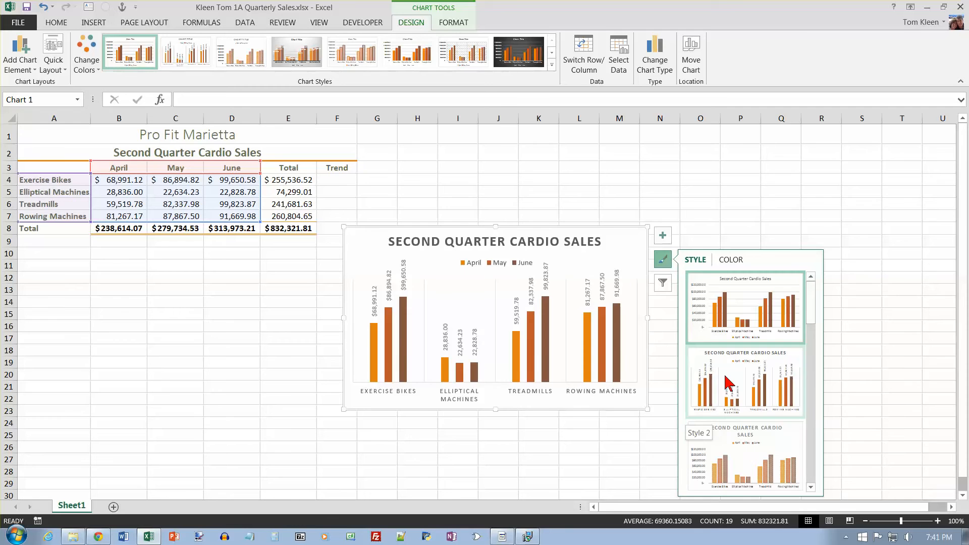
click(811, 487)
click(812, 488)
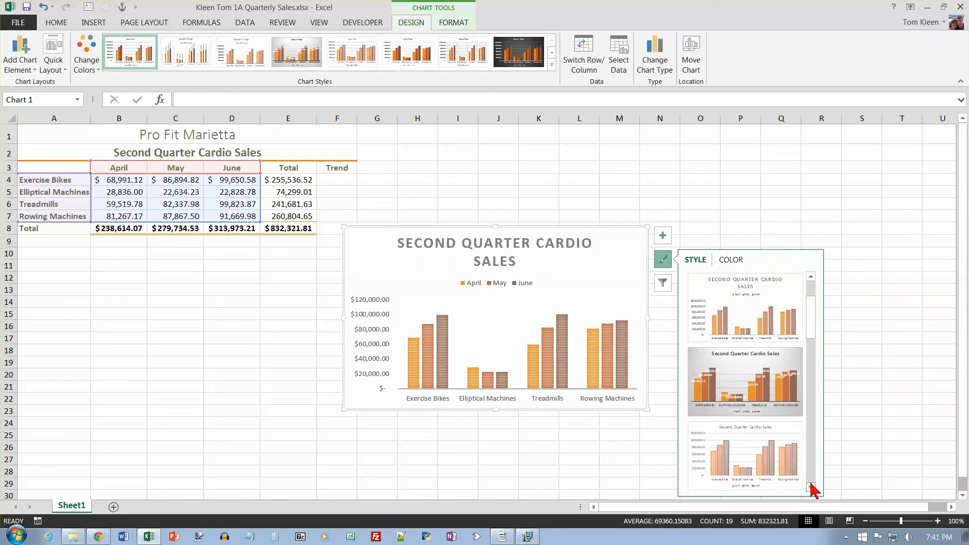
click(811, 487)
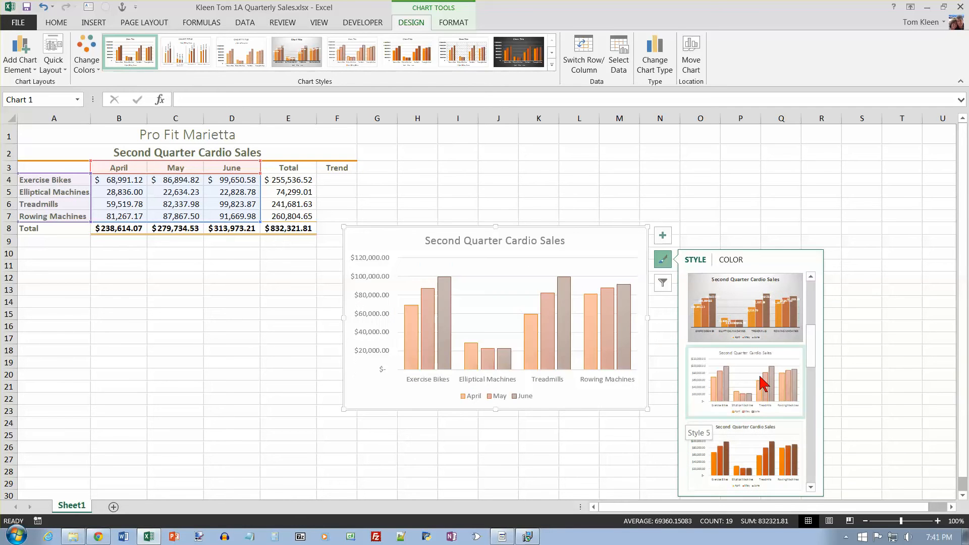
click(762, 457)
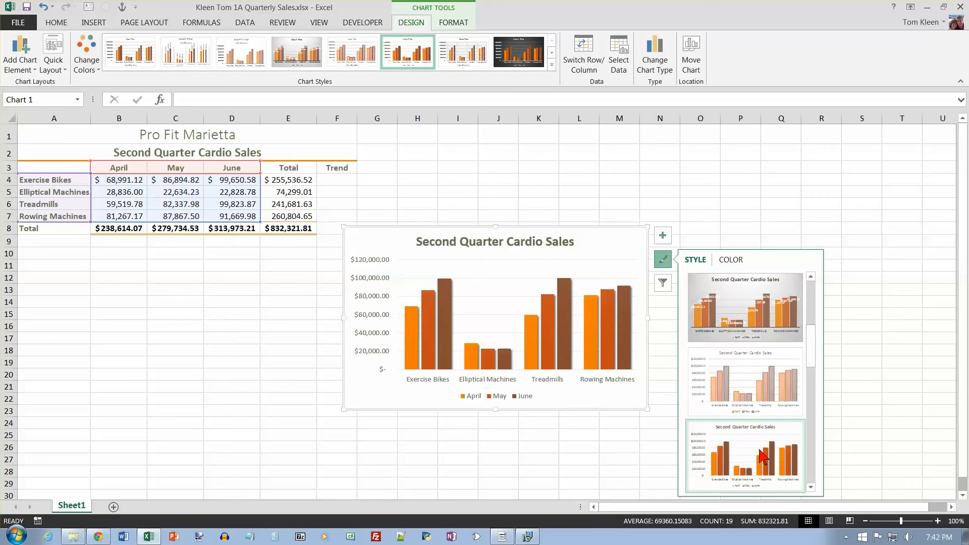
Swap the chart's rows and columns so the months form the categories, and apply the Color 3 palette
click(732, 259)
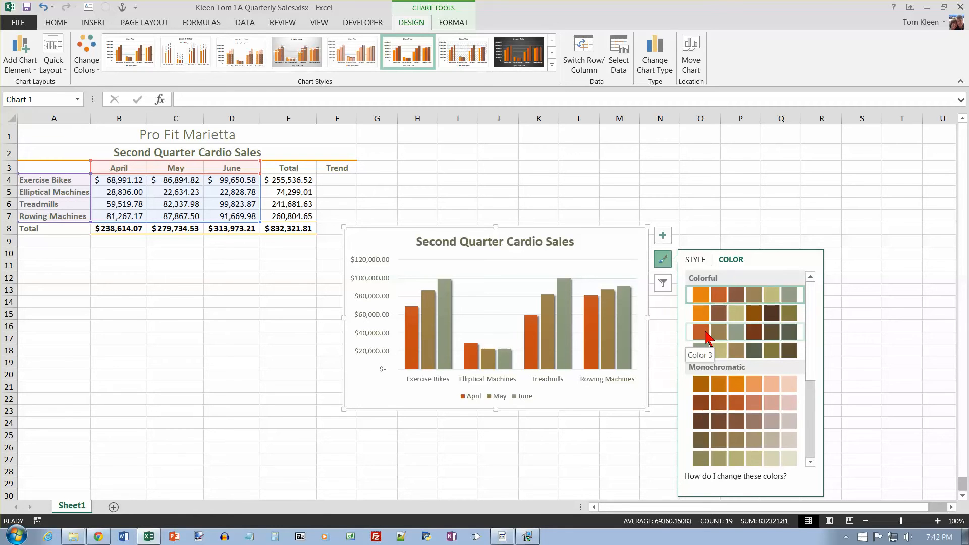
click(501, 325)
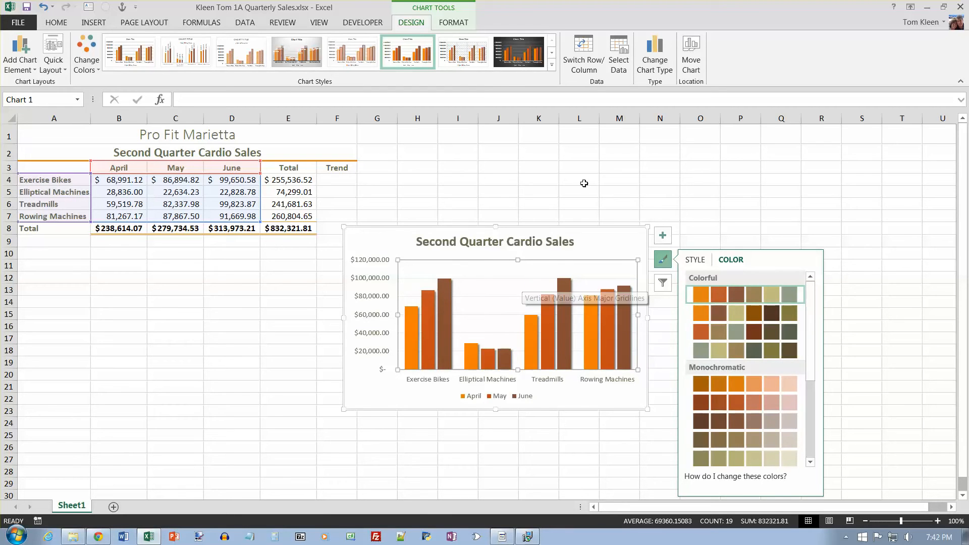
click(588, 52)
mouse_move(496, 321)
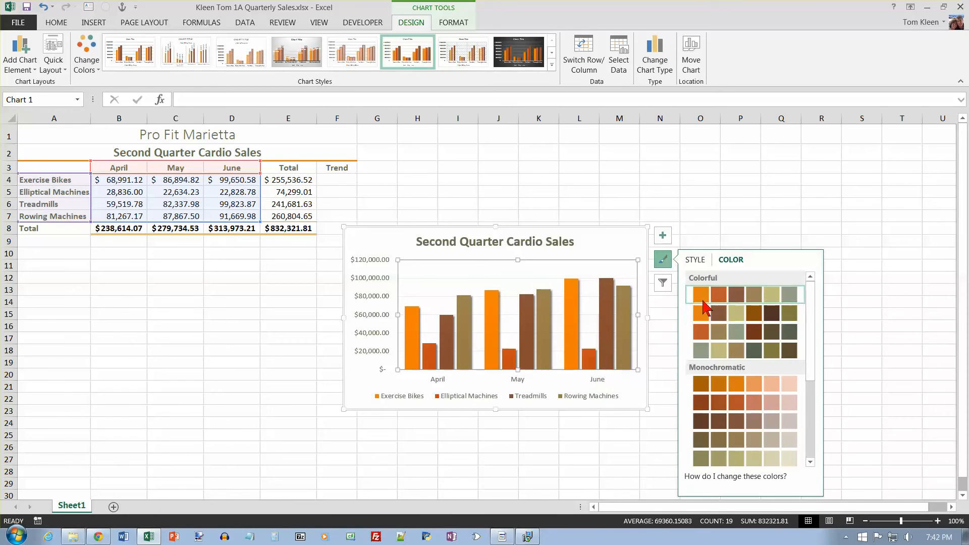
click(704, 333)
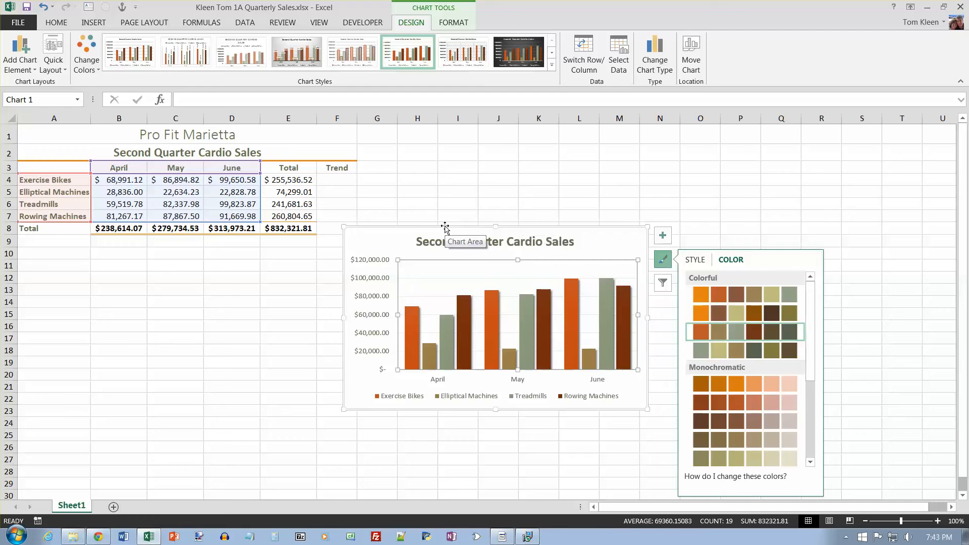
Move the chart below the sales table so its upper-left corner sits in cell A10, and deselect it
drag(538, 227, 280, 244)
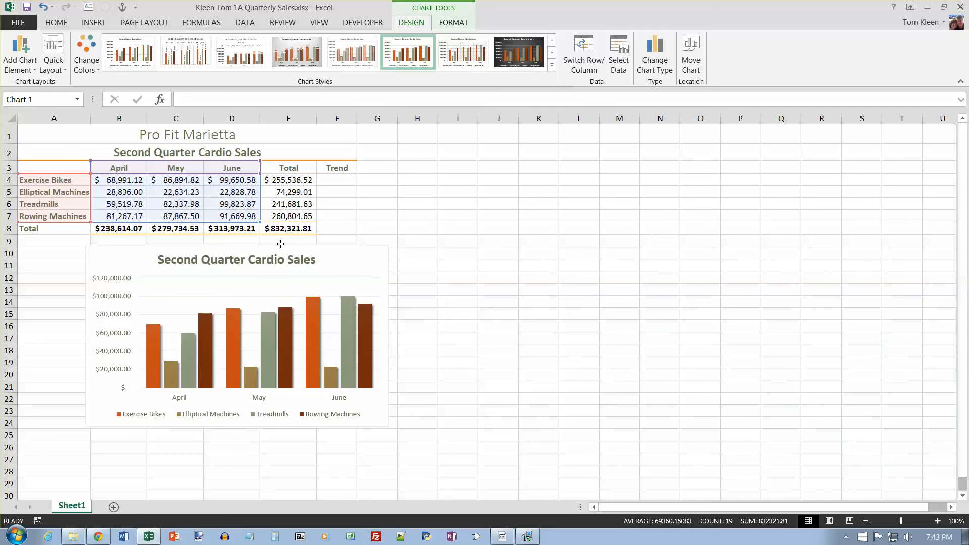
mouse_move(280, 243)
mouse_down()
mouse_move(172, 245)
mouse_move(217, 246)
mouse_up()
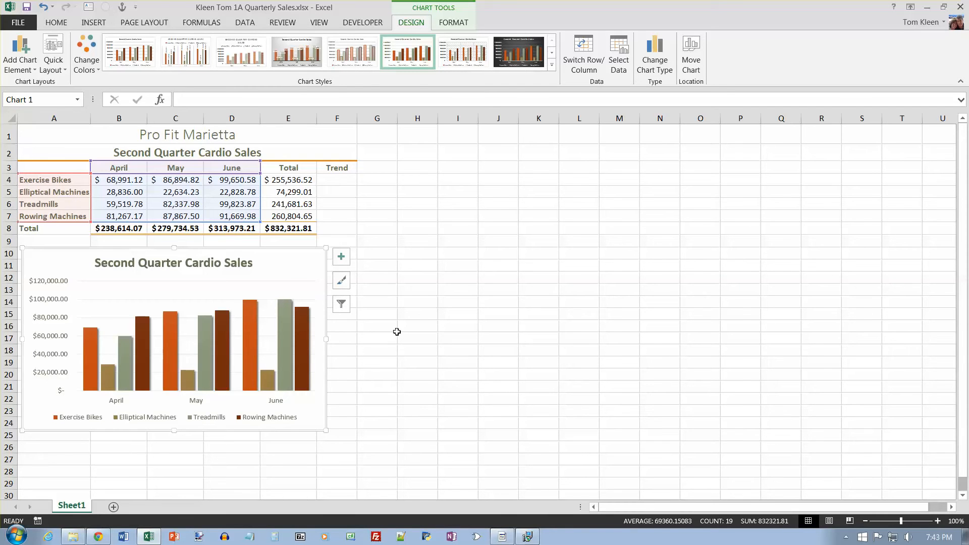
click(376, 171)
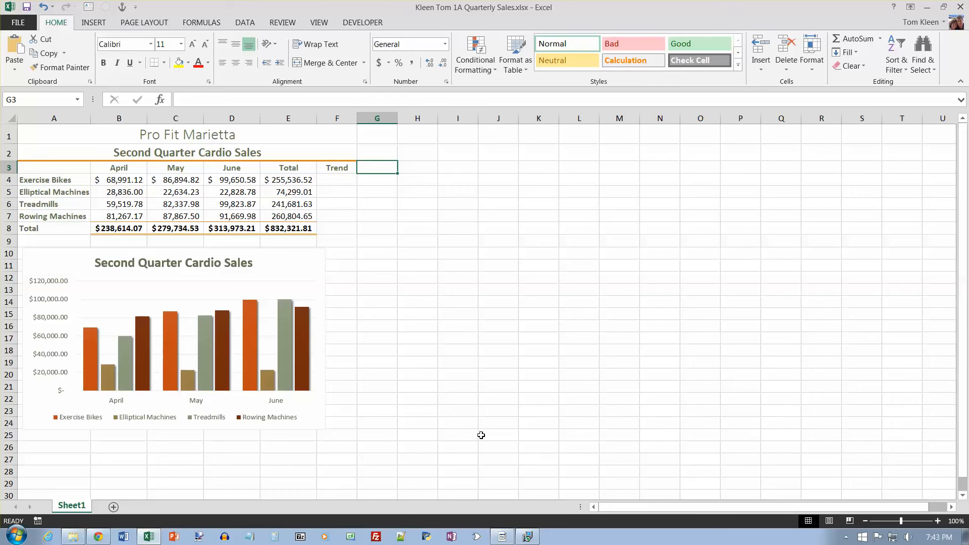
Create line sparklines in F4:F7 under Trend from the monthly sales data in B4:D7
click(121, 181)
drag(127, 183, 250, 218)
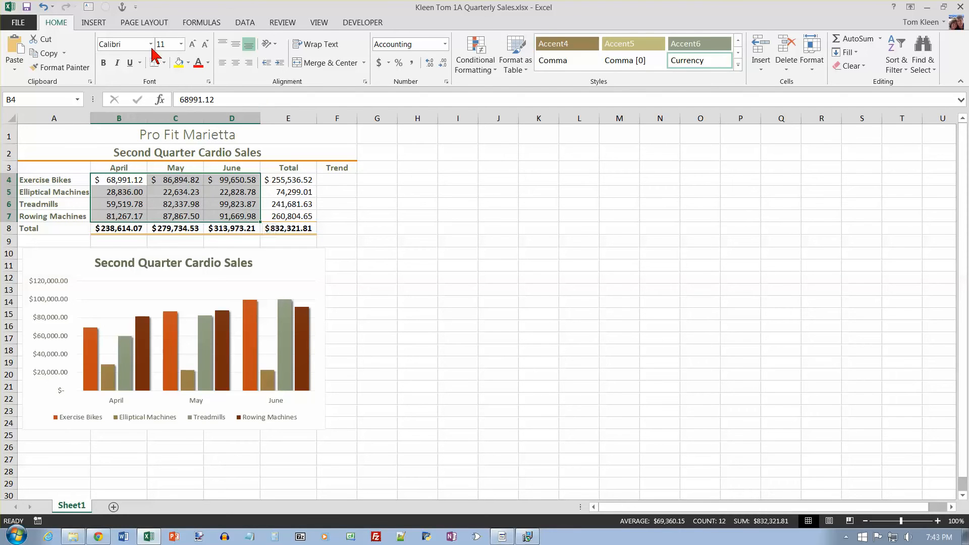
click(96, 24)
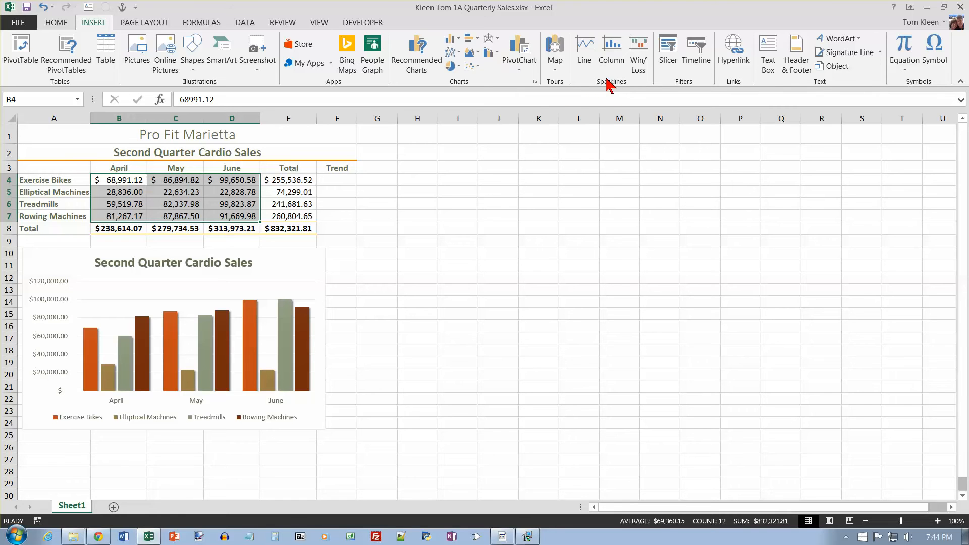
click(587, 51)
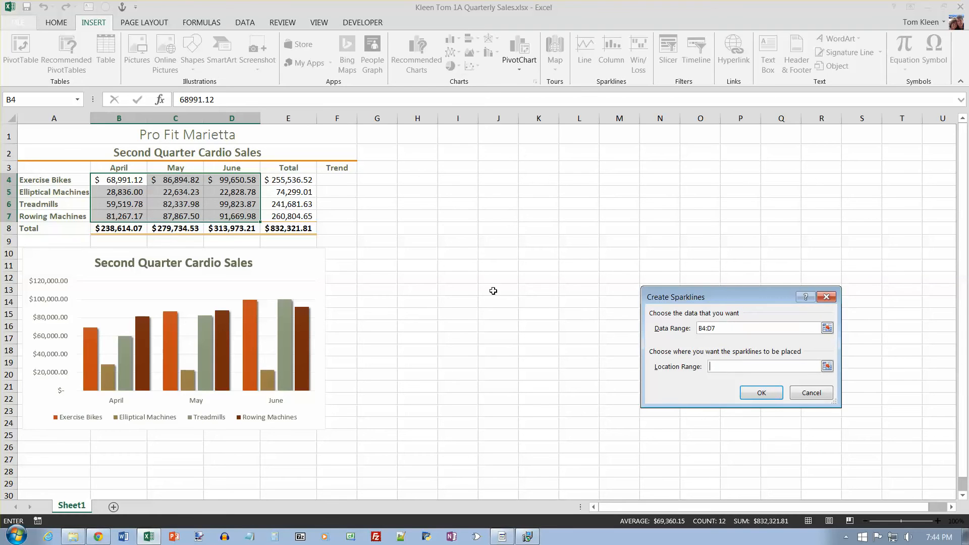
drag(339, 181, 339, 216)
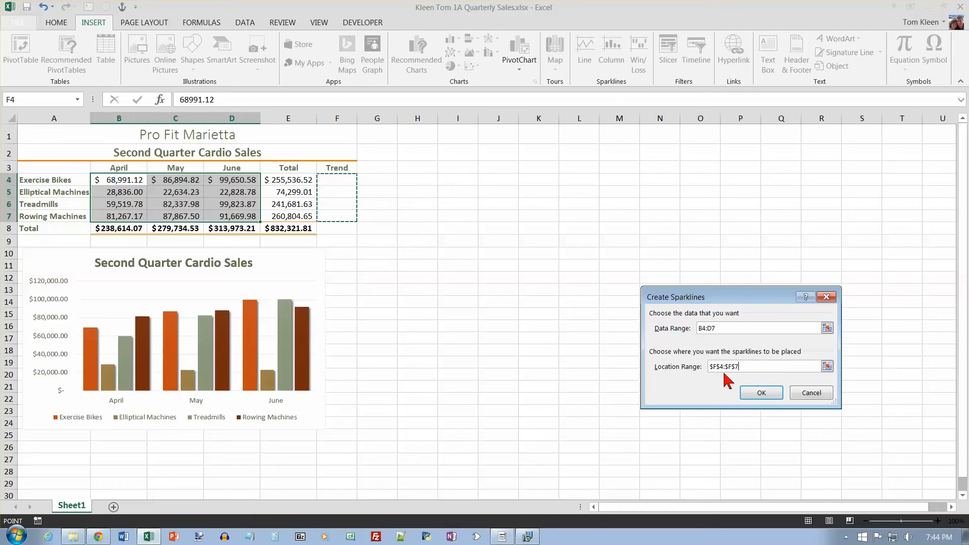
click(765, 395)
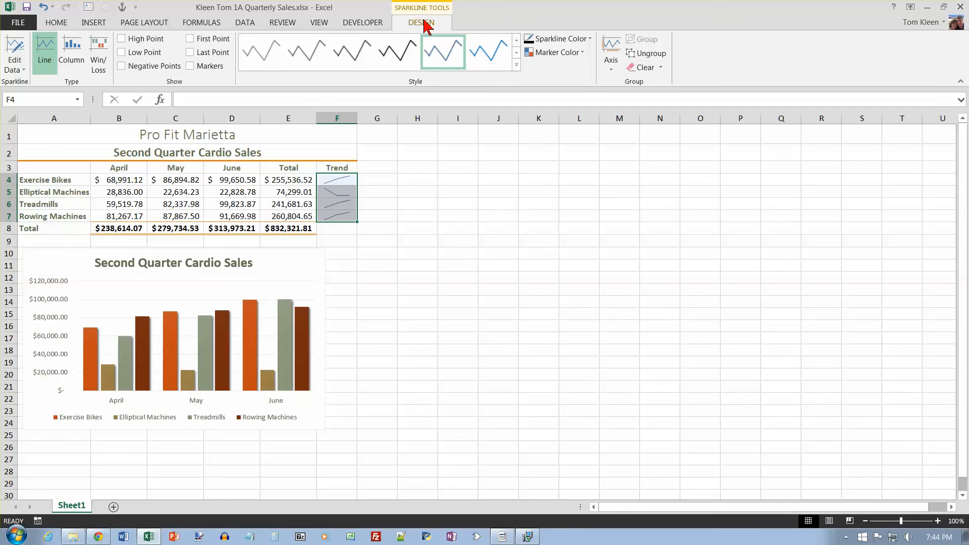
Apply the fourth style in the second row of the style gallery to the Trend sparklines, and select cell A1
click(517, 66)
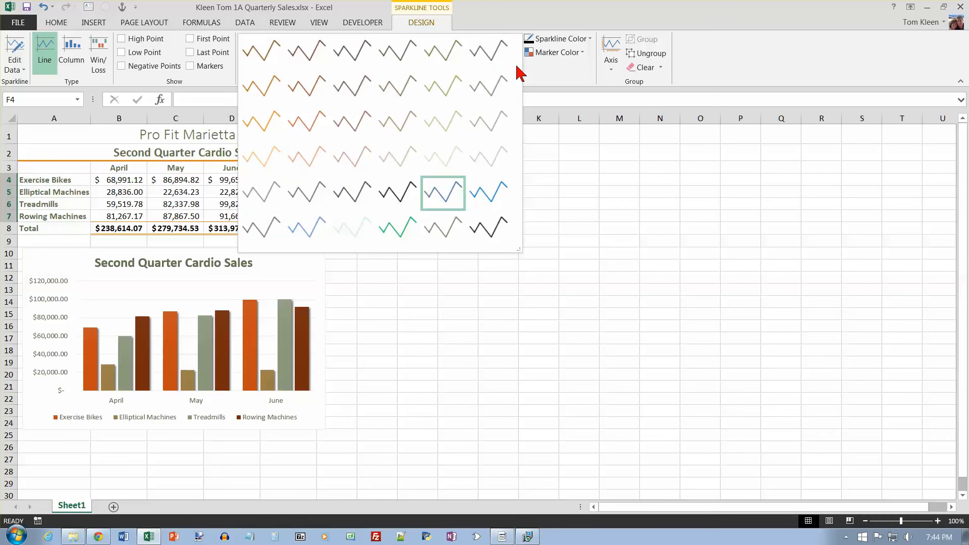
click(397, 87)
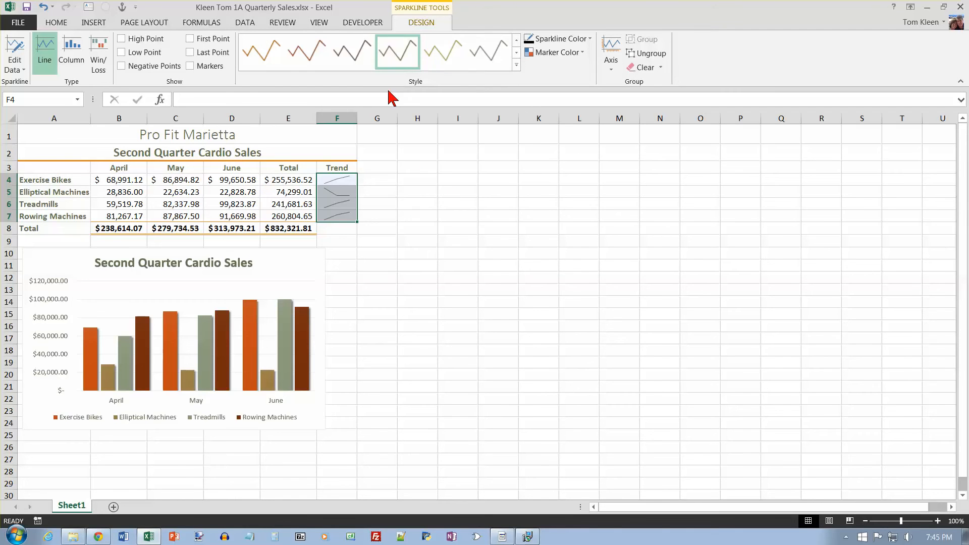
click(41, 136)
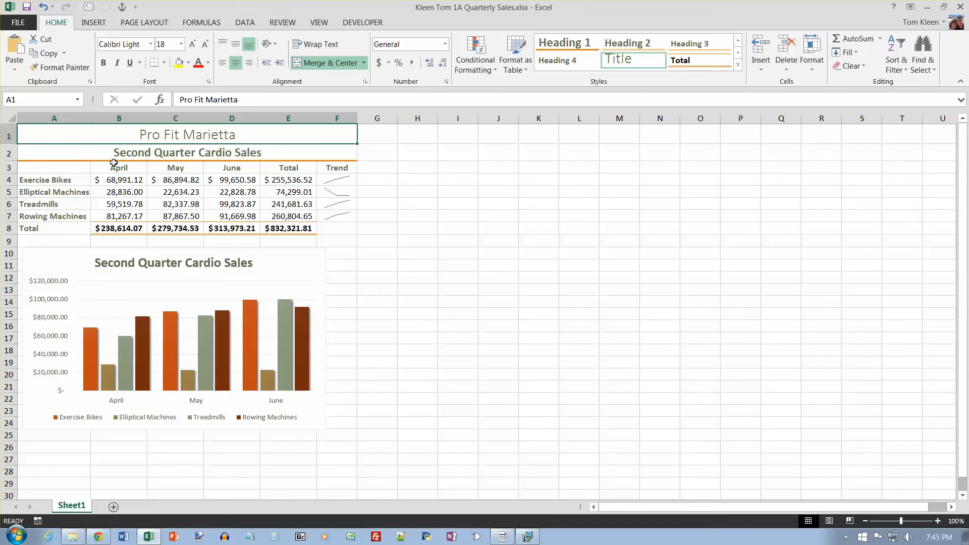
Open the custom margin settings and center the worksheet horizontally on the page
click(144, 22)
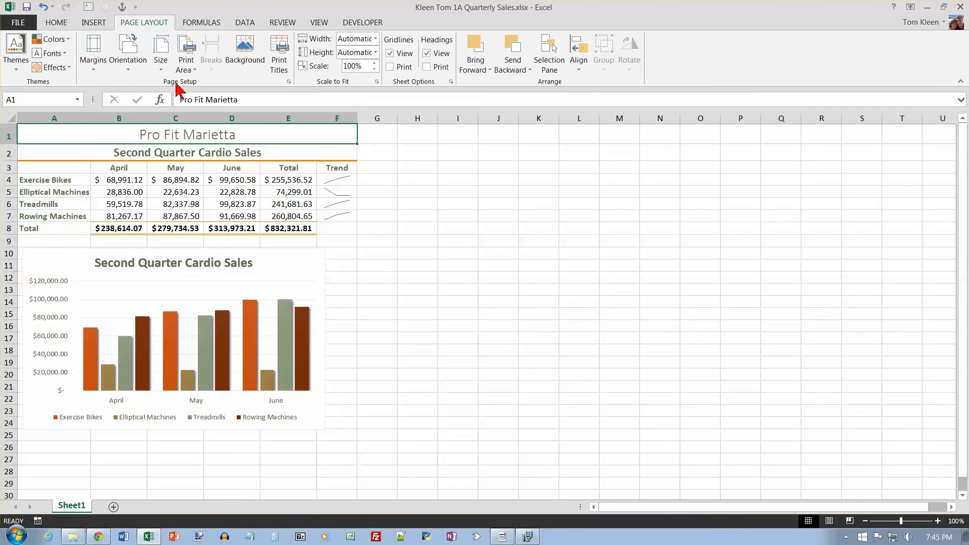
click(93, 68)
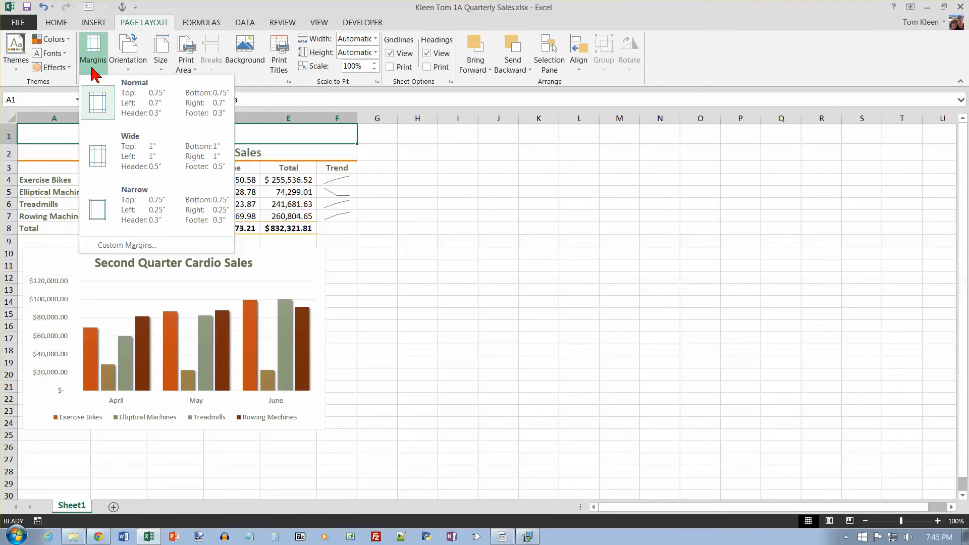
click(126, 245)
drag(688, 187, 473, 137)
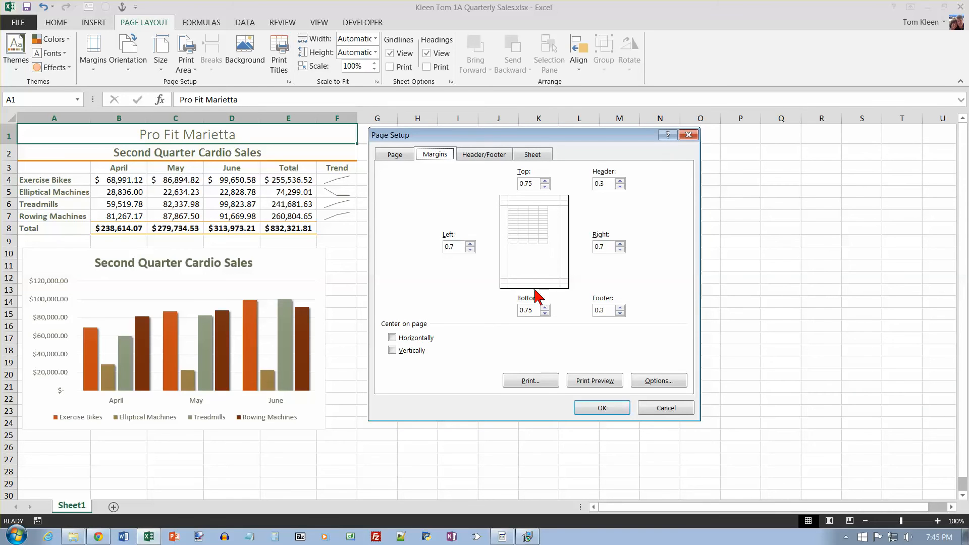
click(421, 339)
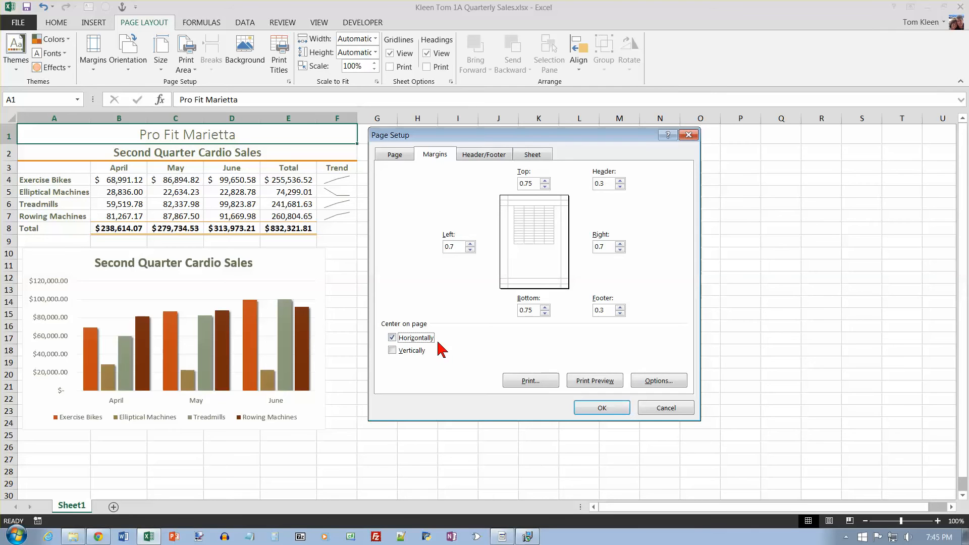
Create a custom footer with the file name in its left section, and apply the page setup
click(487, 155)
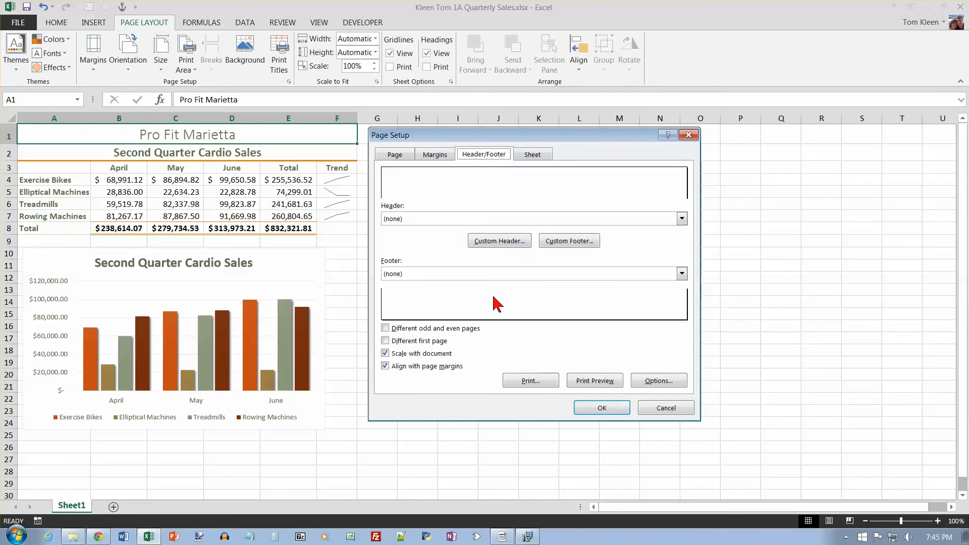
click(570, 241)
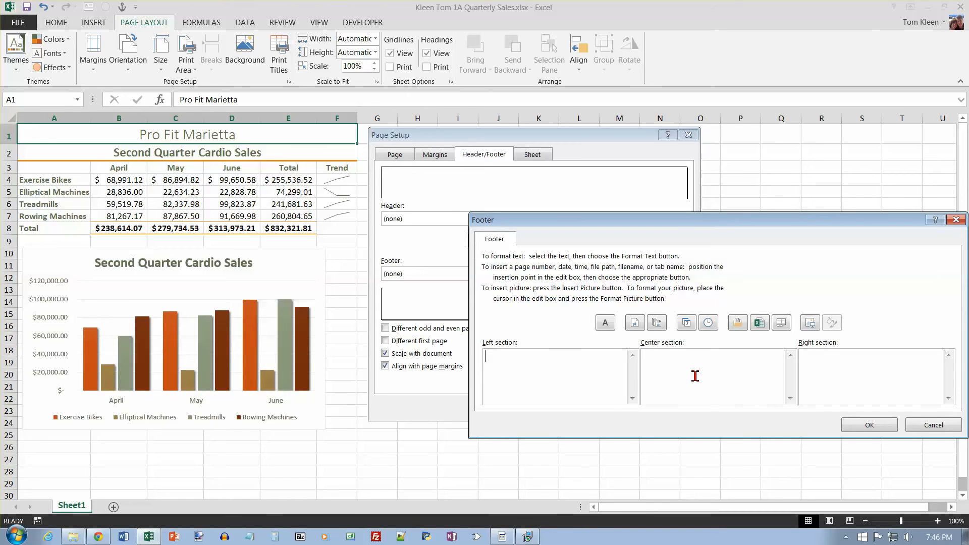
click(764, 324)
click(868, 425)
click(608, 406)
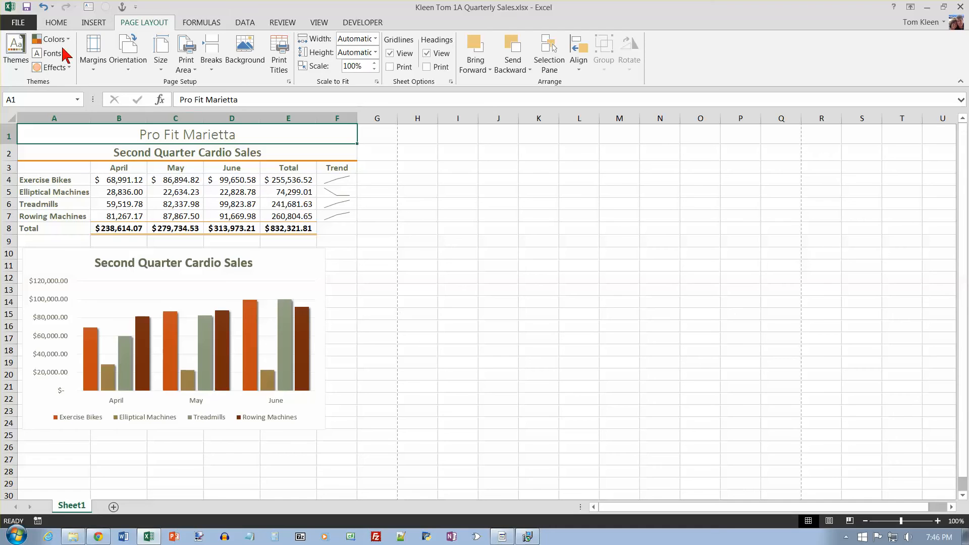
Check the centered table, chart and footer in the print preview, and return to the worksheet
click(18, 24)
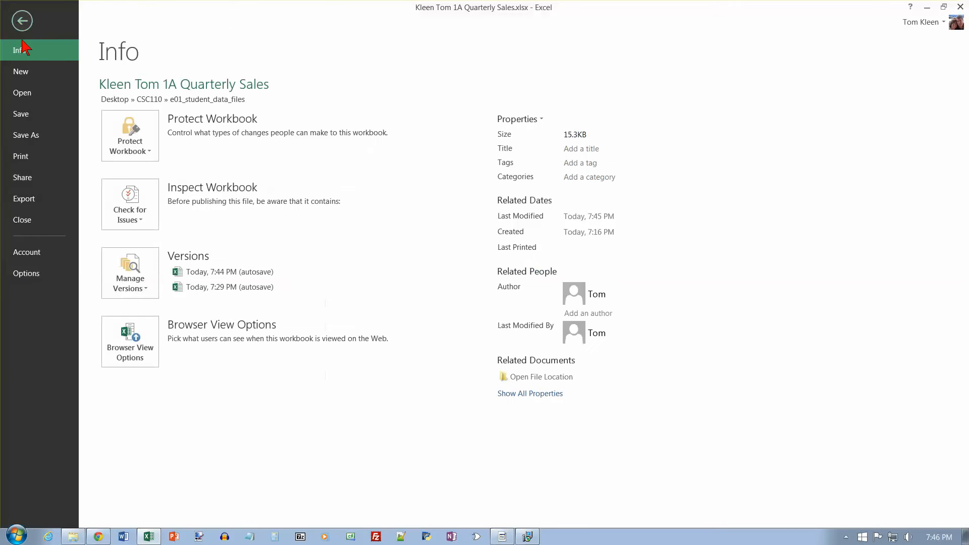
click(39, 163)
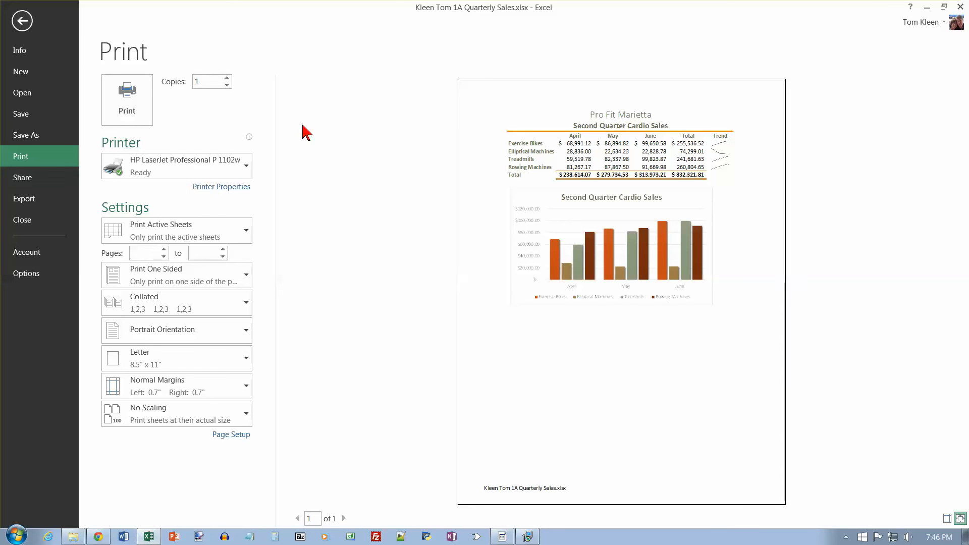
click(22, 21)
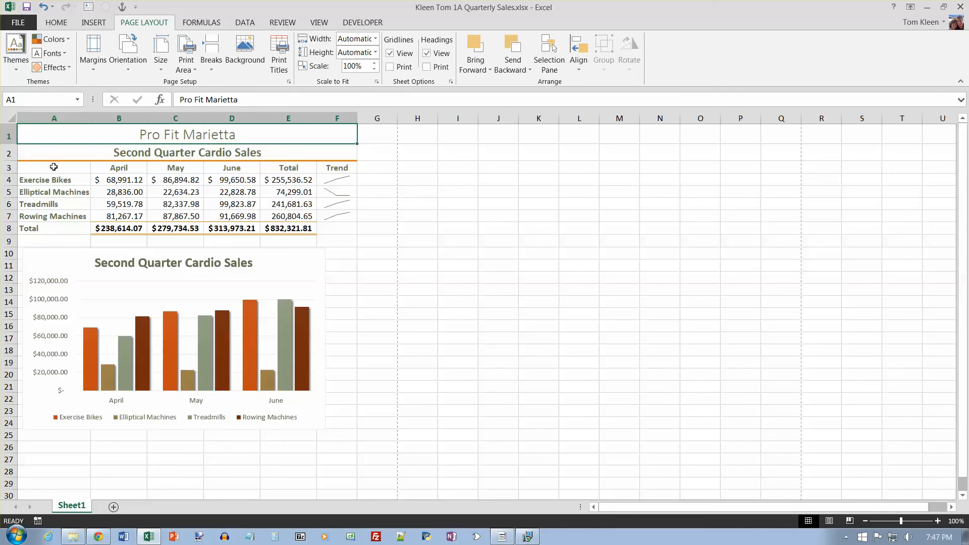
Select A2:F5, preview a printout limited to the current selection, and return to the worksheet
click(48, 150)
drag(49, 149, 323, 189)
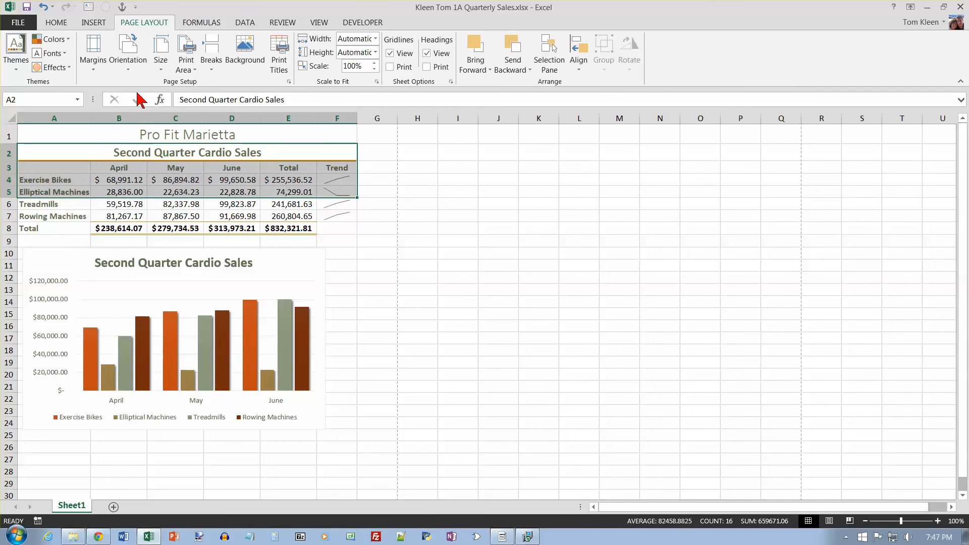
click(19, 23)
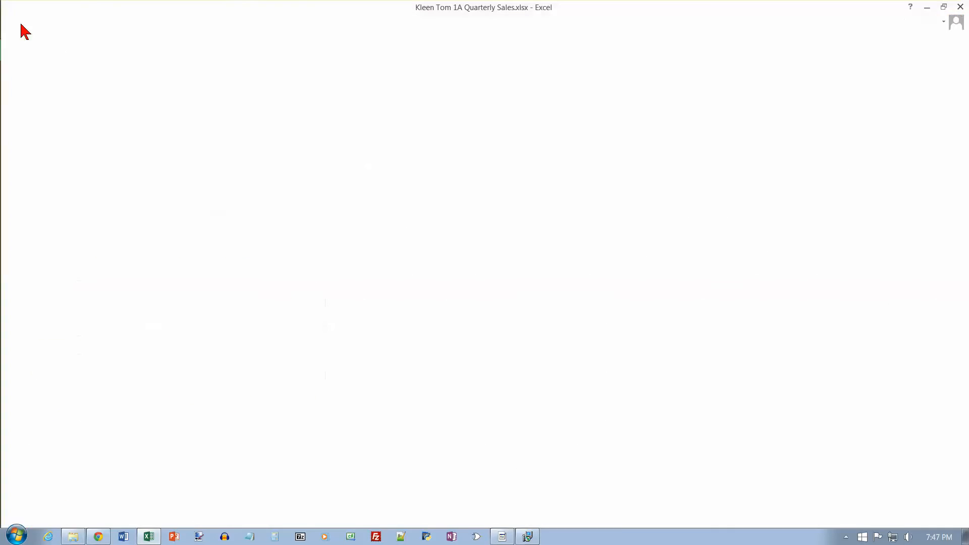
click(34, 161)
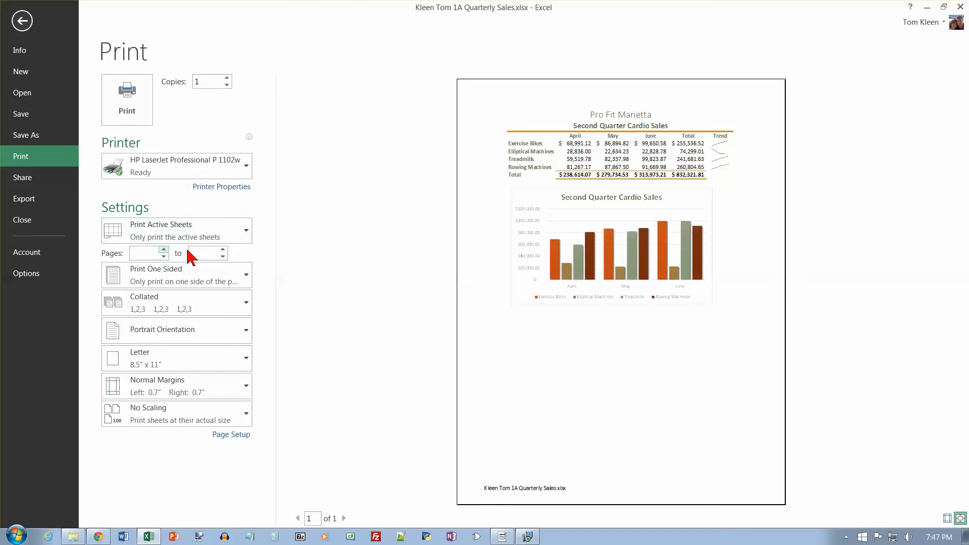
click(246, 233)
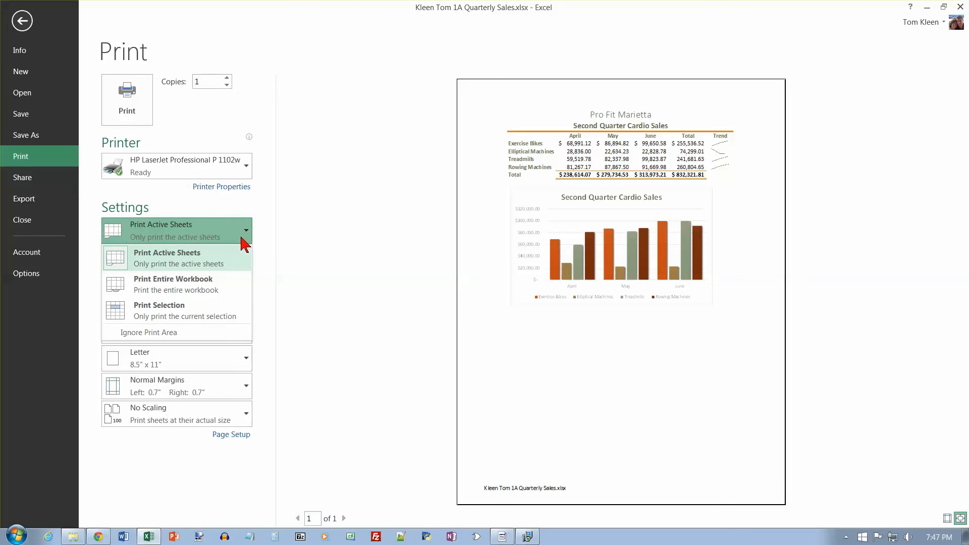
click(189, 310)
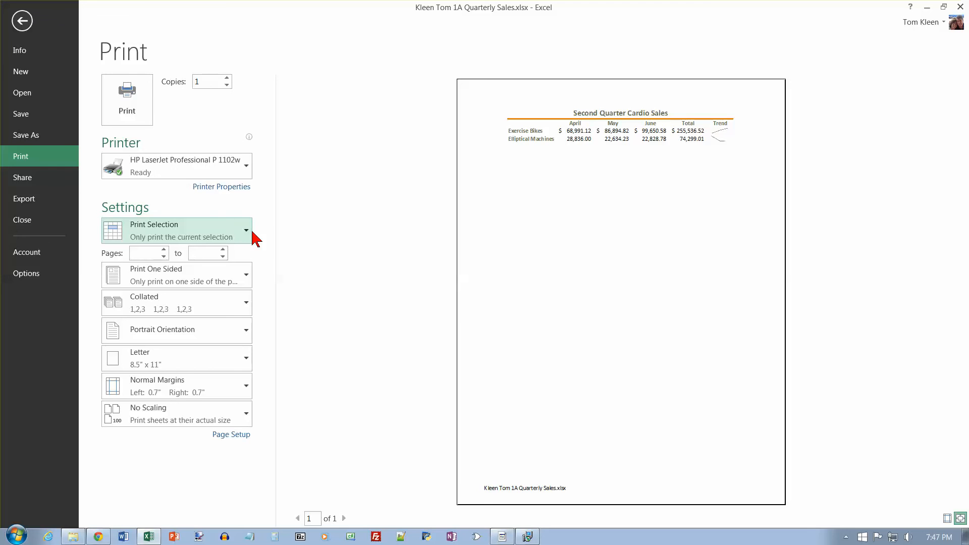
click(22, 21)
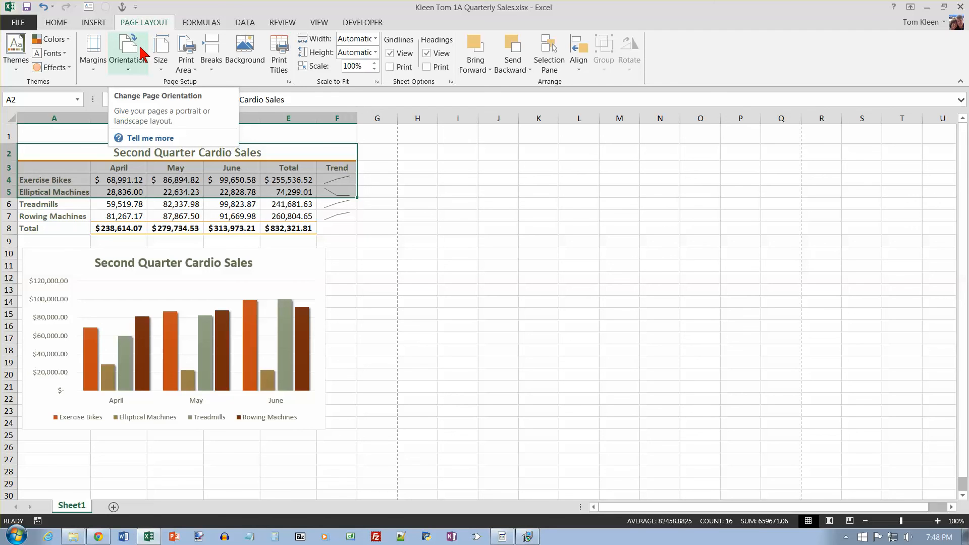
Display the worksheet's formulas instead of their results, and autofit columns A through F
click(202, 24)
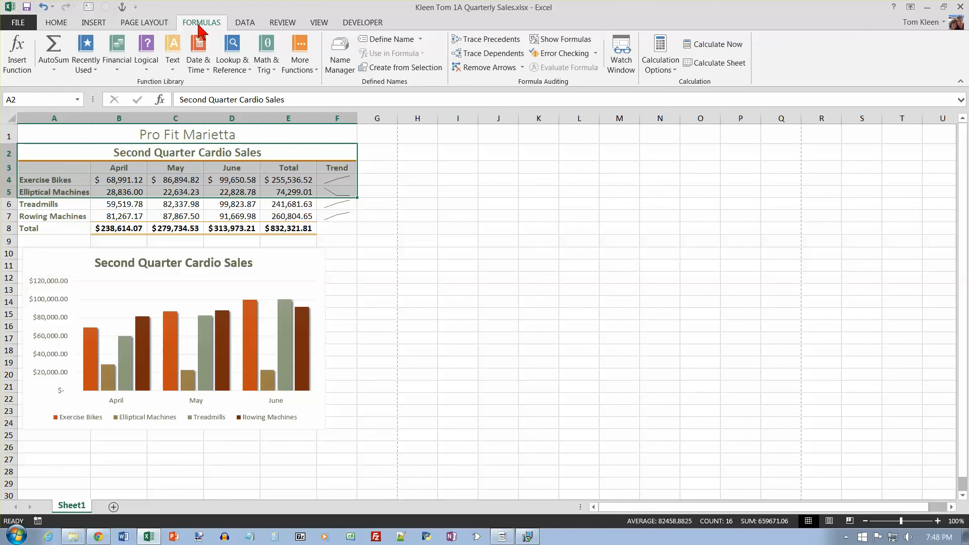
click(555, 39)
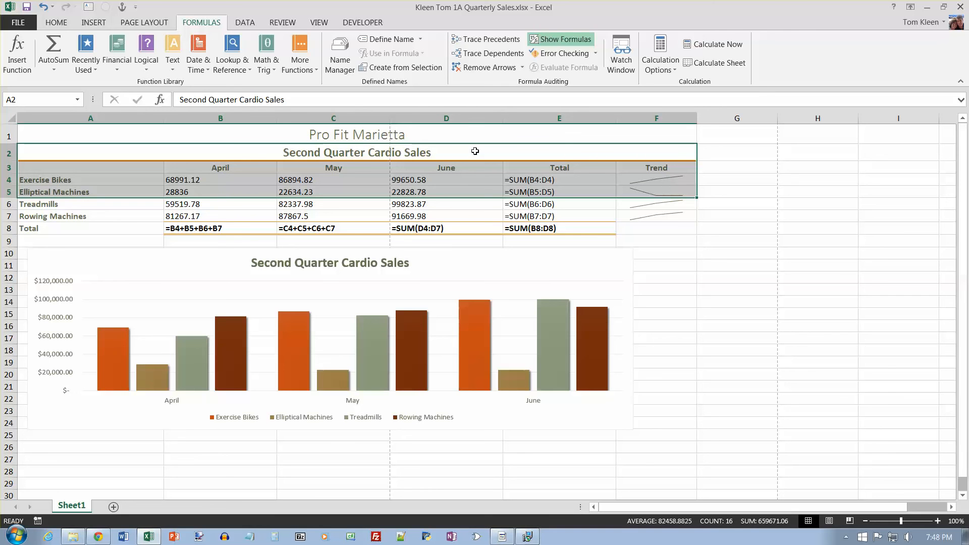
click(120, 117)
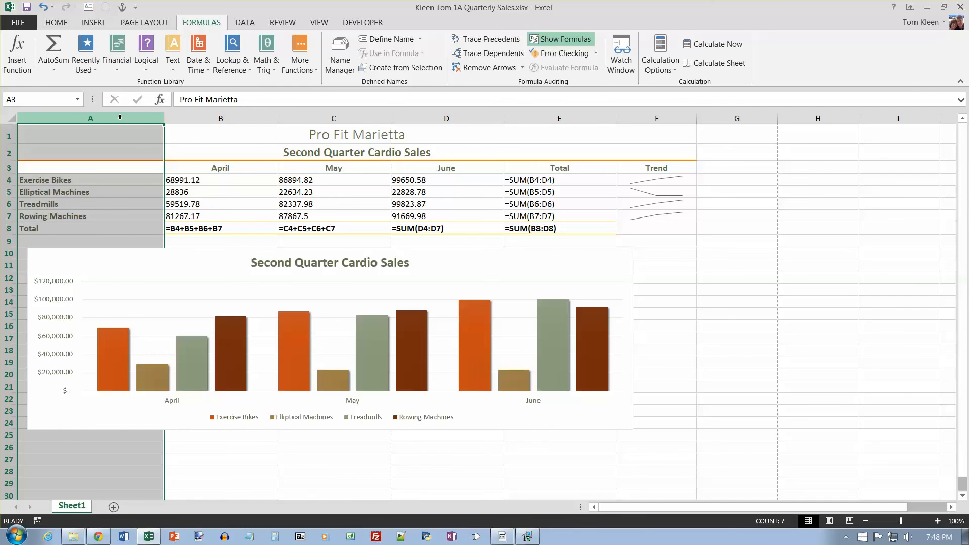
drag(118, 112, 629, 123)
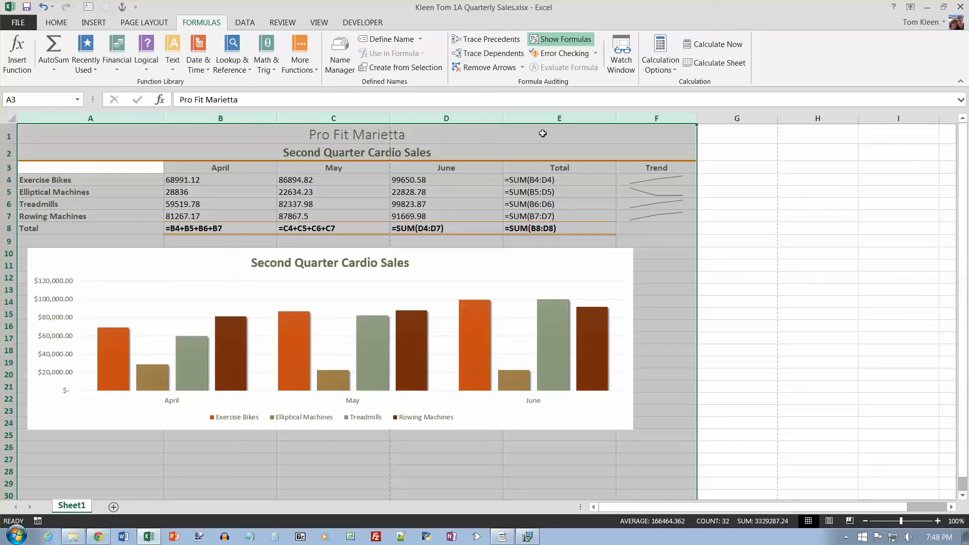
double_click(164, 117)
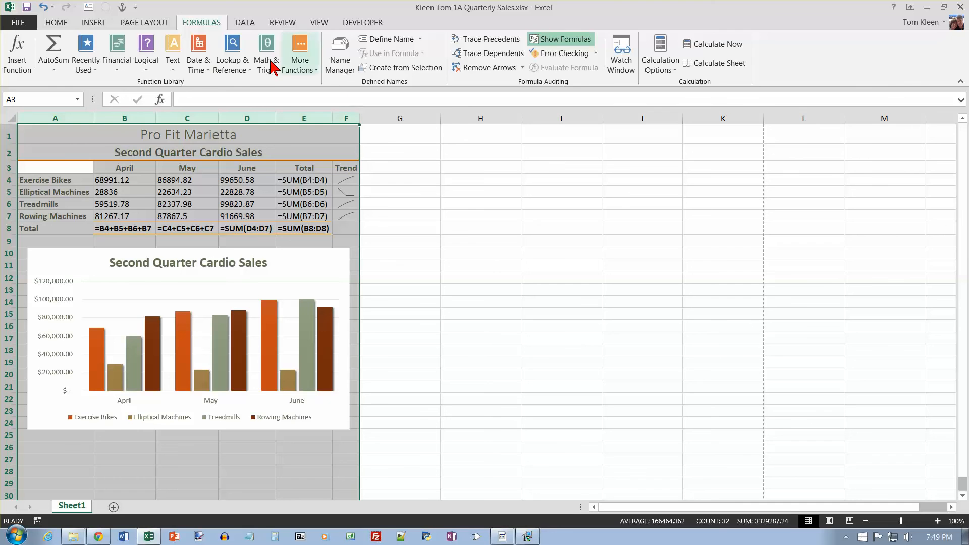
Set the page orientation to Landscape and scale the printout's width to 1 page
click(146, 25)
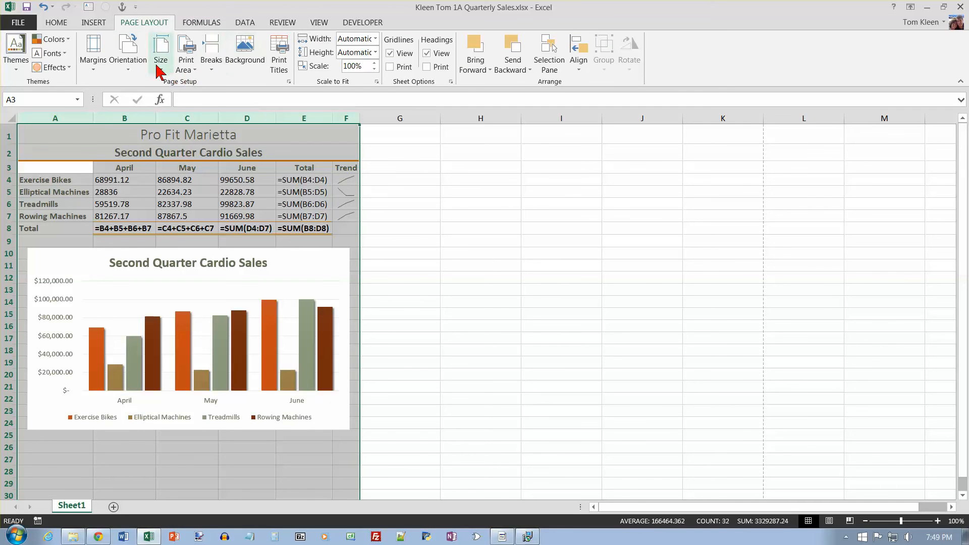
click(130, 70)
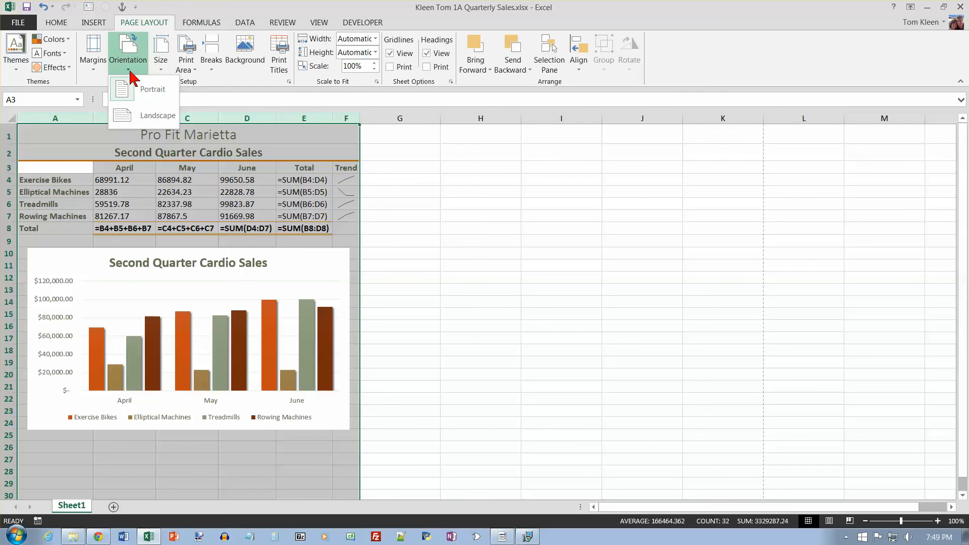
click(130, 115)
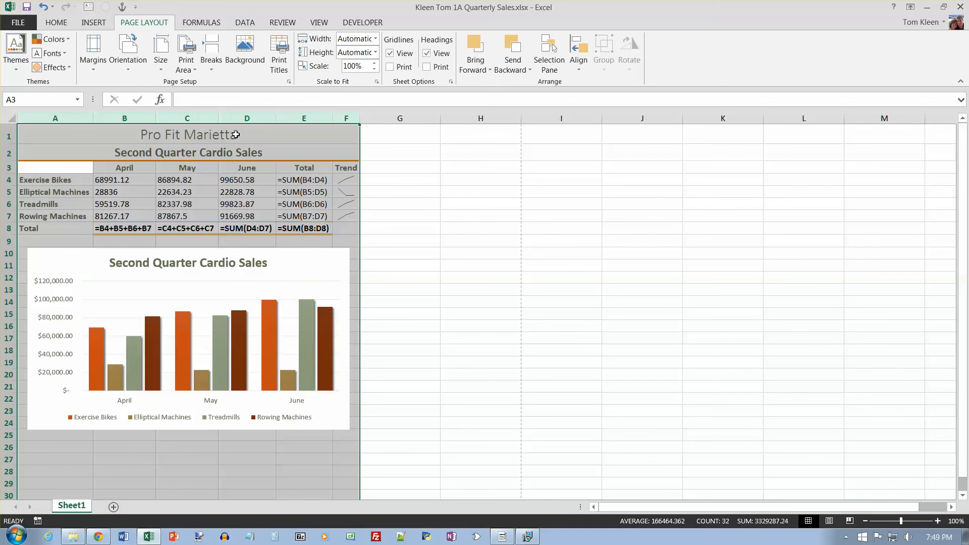
click(377, 41)
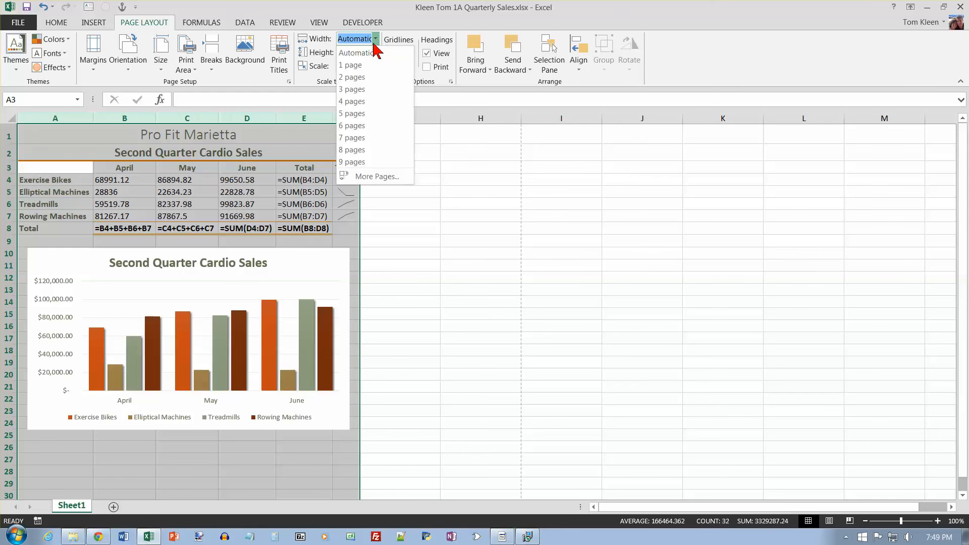
click(357, 64)
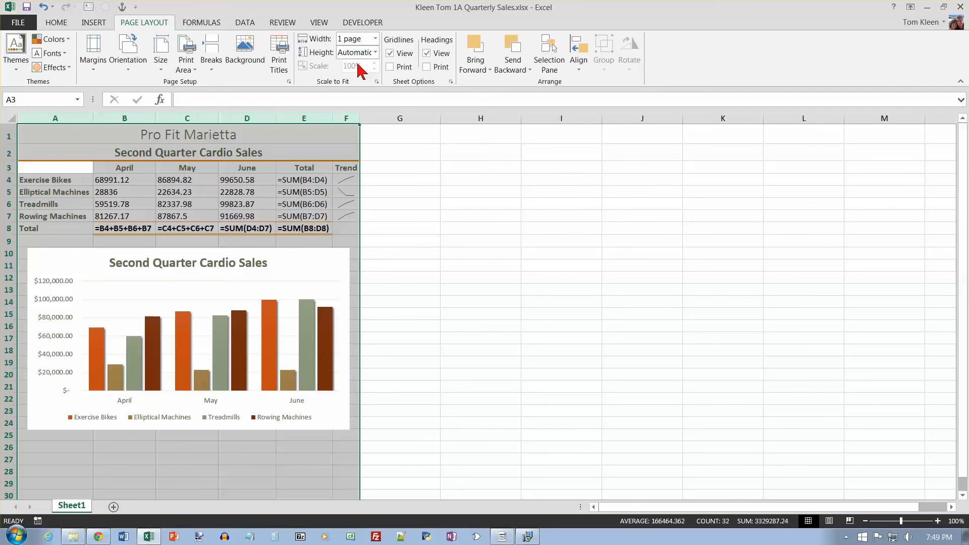
Check the margins and horizontal centering of the landscape page in the page setup, and accept them
click(95, 70)
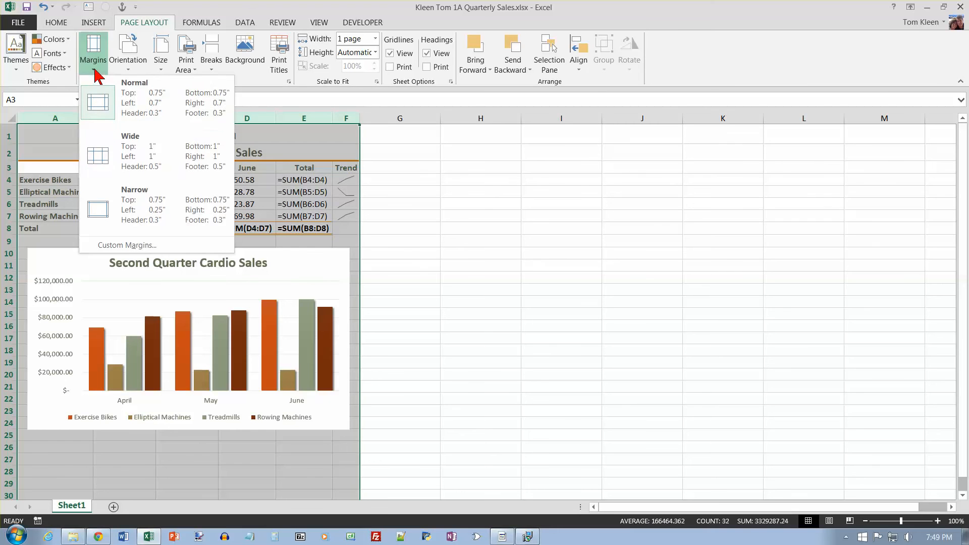
click(124, 247)
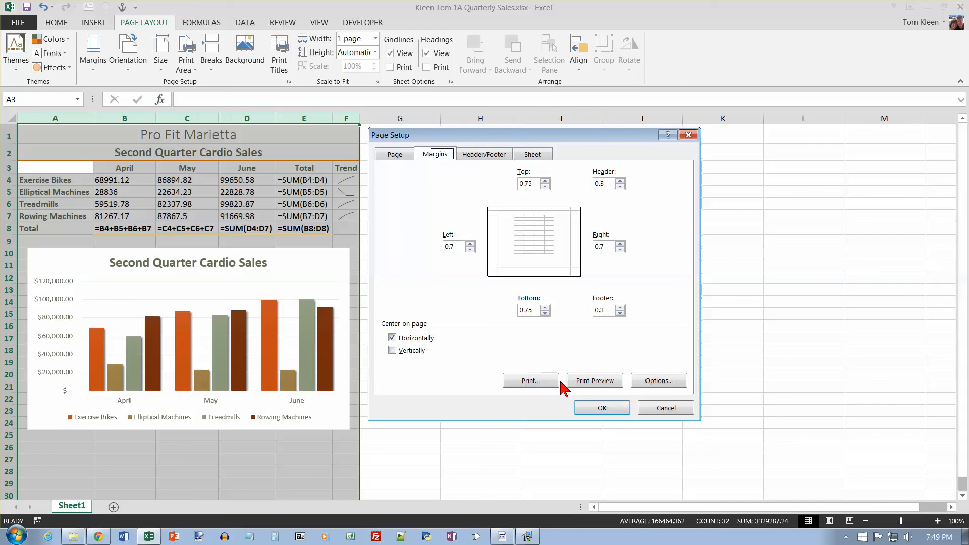
click(607, 414)
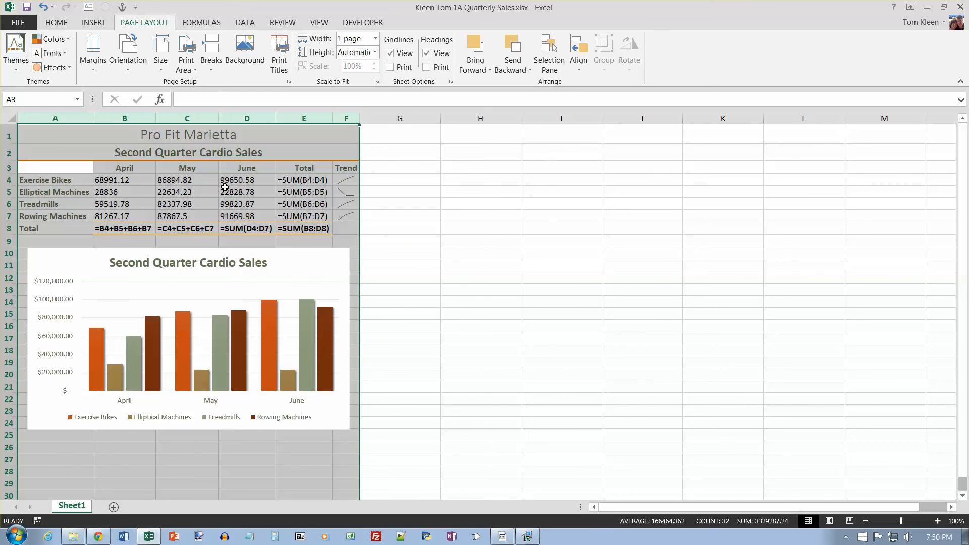
Select cell A1, set the print scope to Print Active Sheets, check the formula printout's preview, and return to the worksheet
click(49, 133)
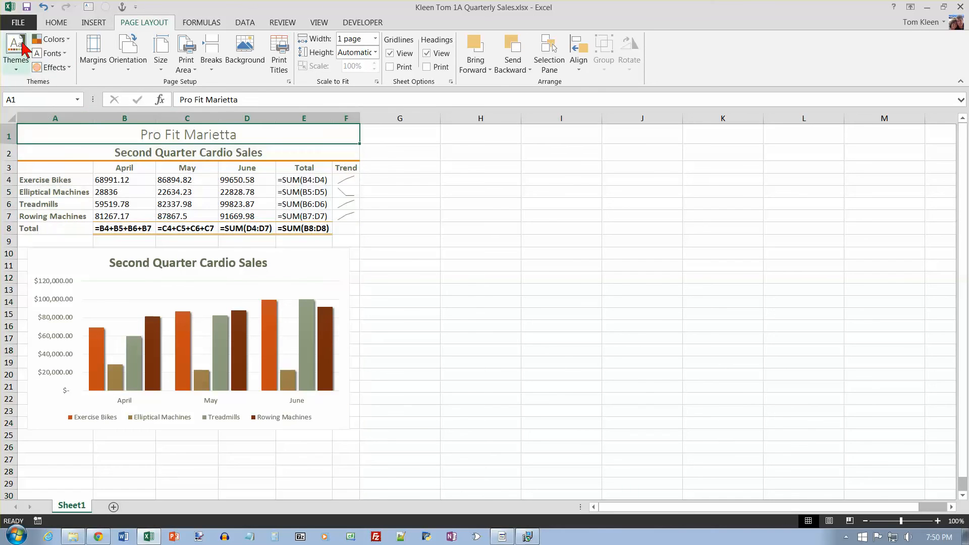
click(18, 23)
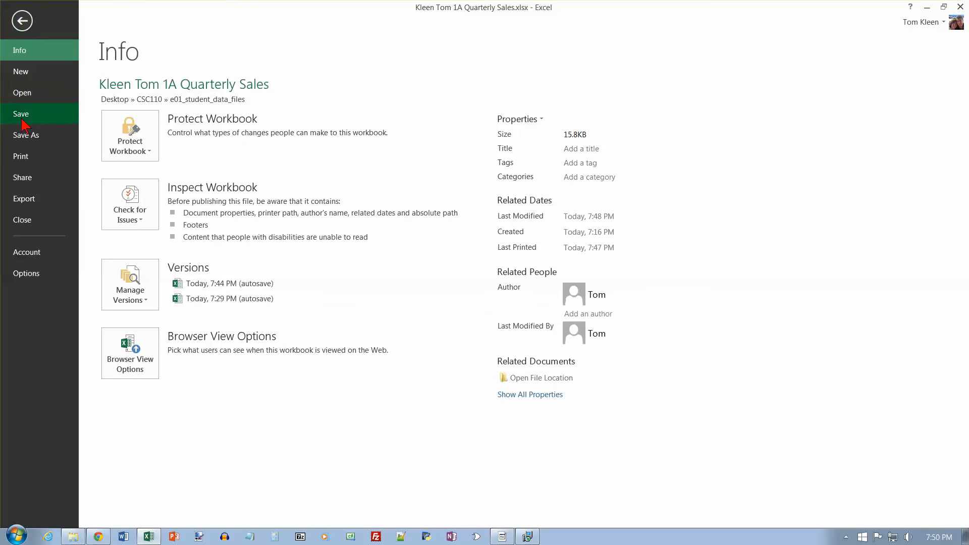
click(35, 158)
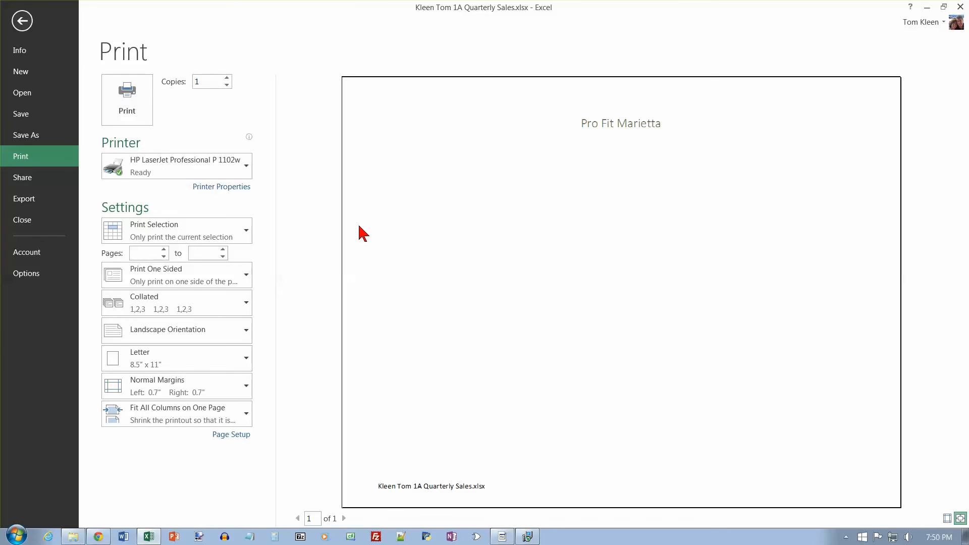
click(245, 235)
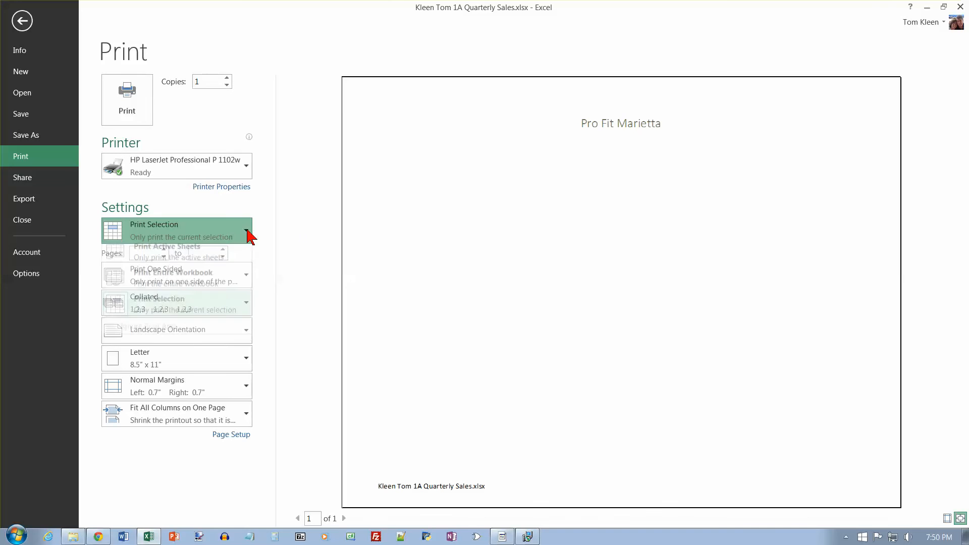
click(212, 260)
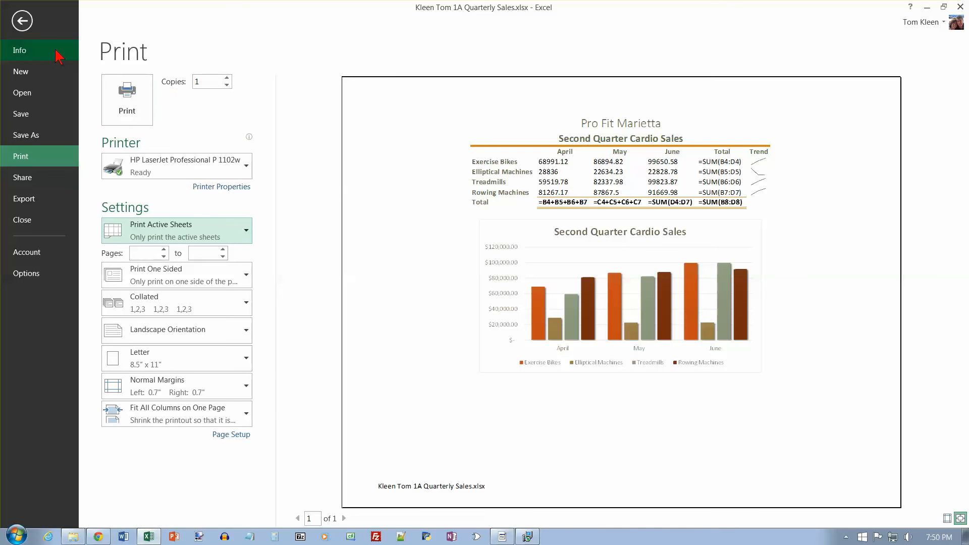
click(22, 21)
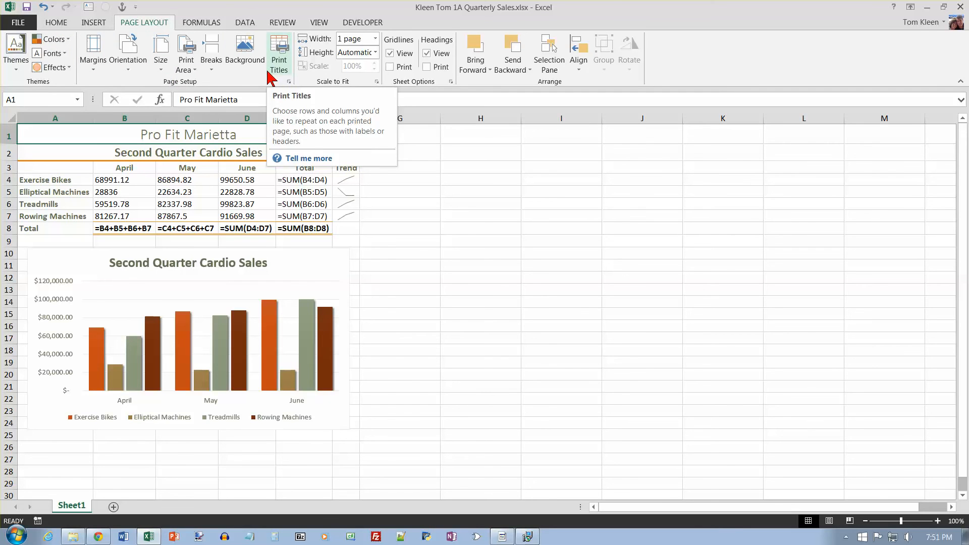
Turn off the formula display so the worksheet shows calculated results
click(200, 24)
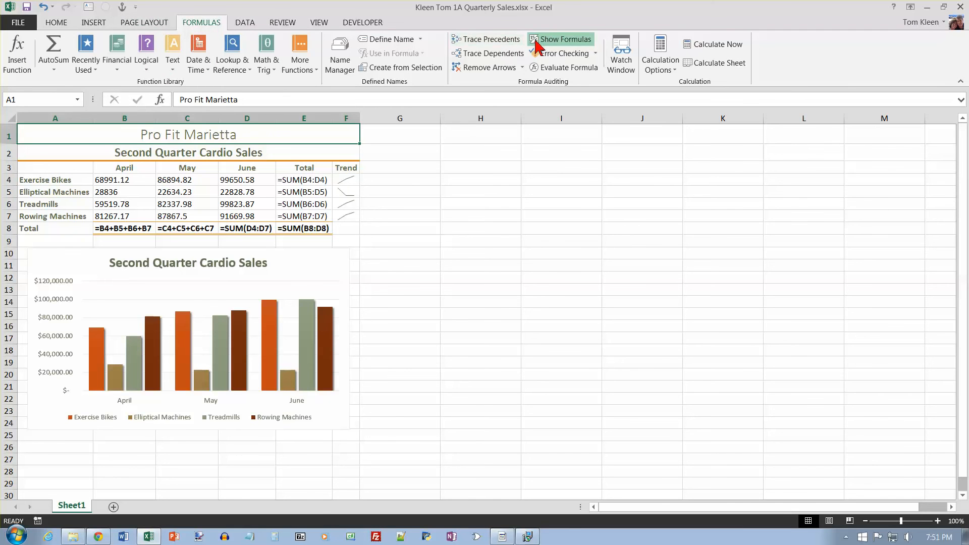
click(555, 41)
click(555, 41)
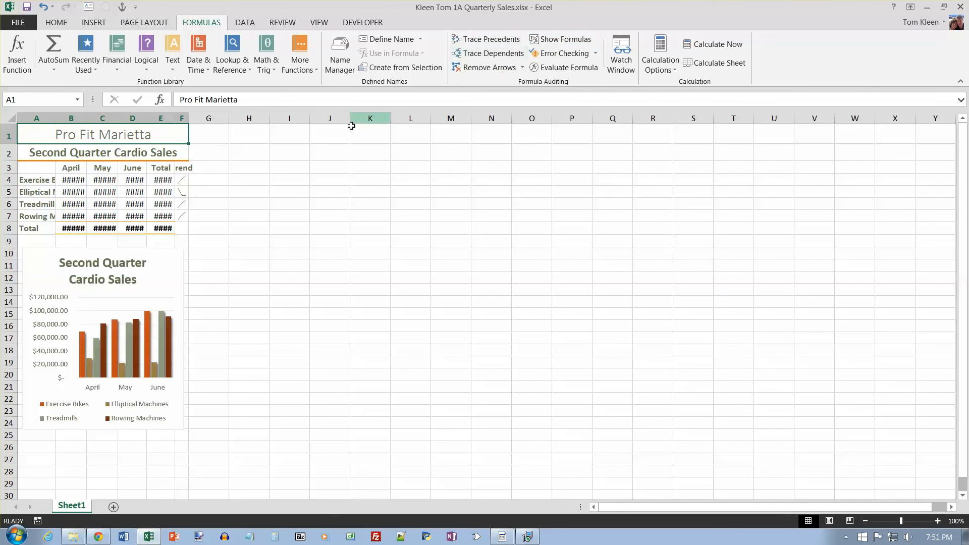
Widen columns A through F to one equal width slightly wider than the longest row label, and save the workbook
drag(52, 118, 177, 119)
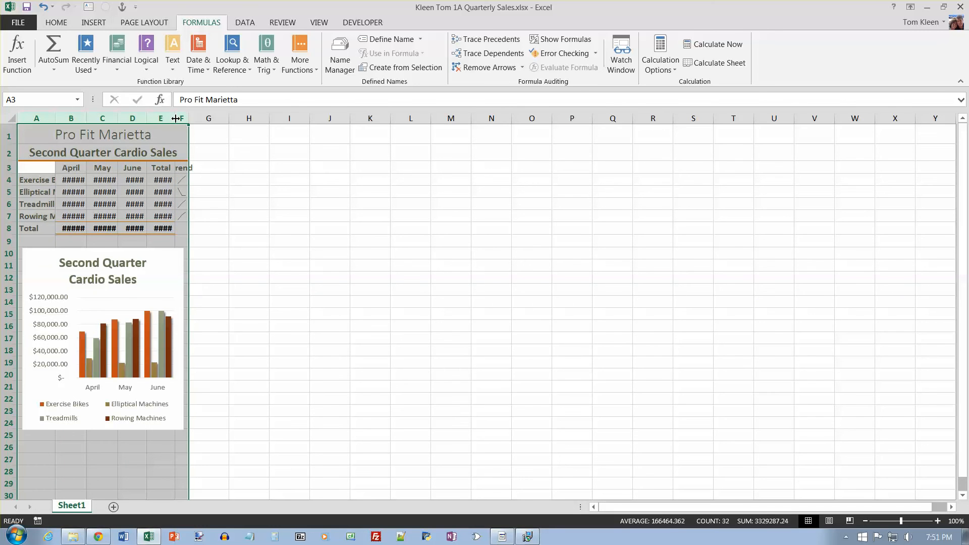
drag(176, 118, 208, 118)
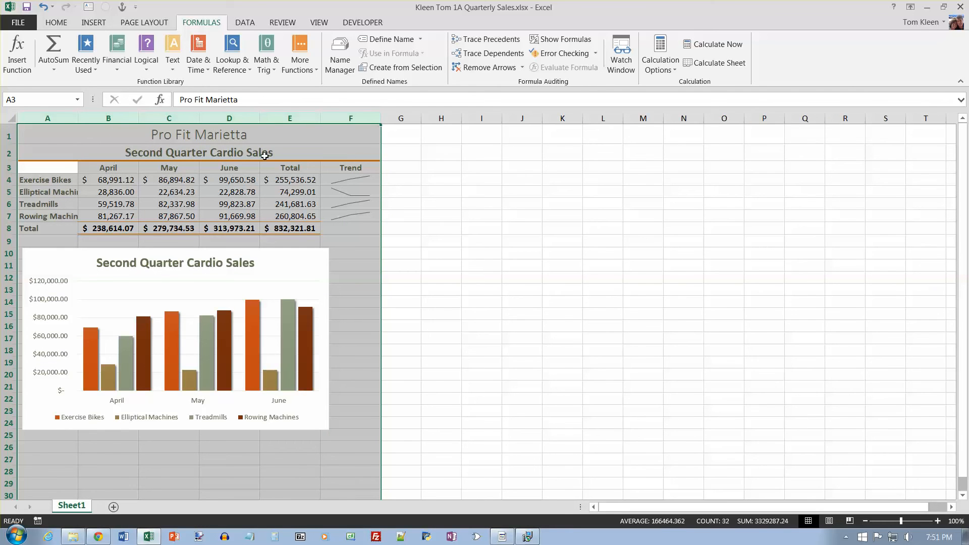
double_click(138, 117)
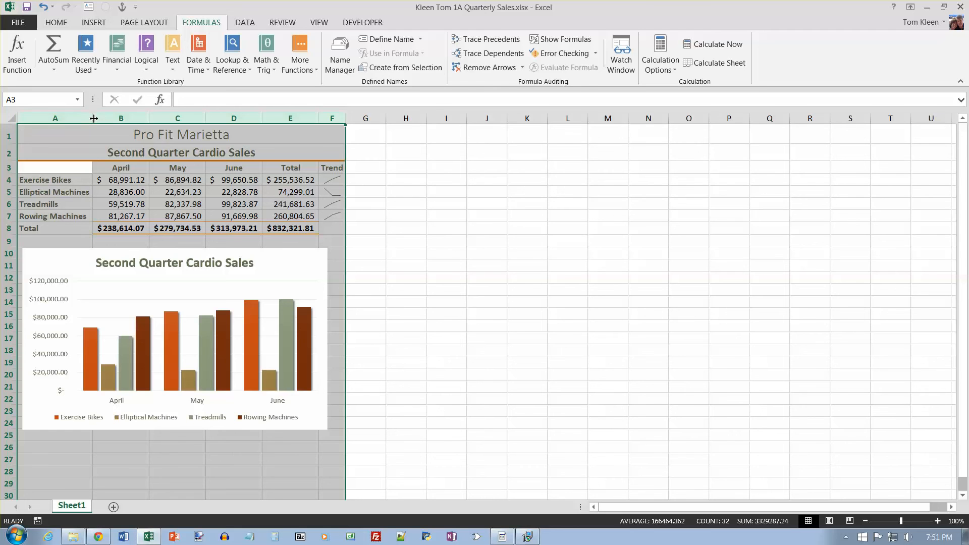
drag(94, 118, 97, 119)
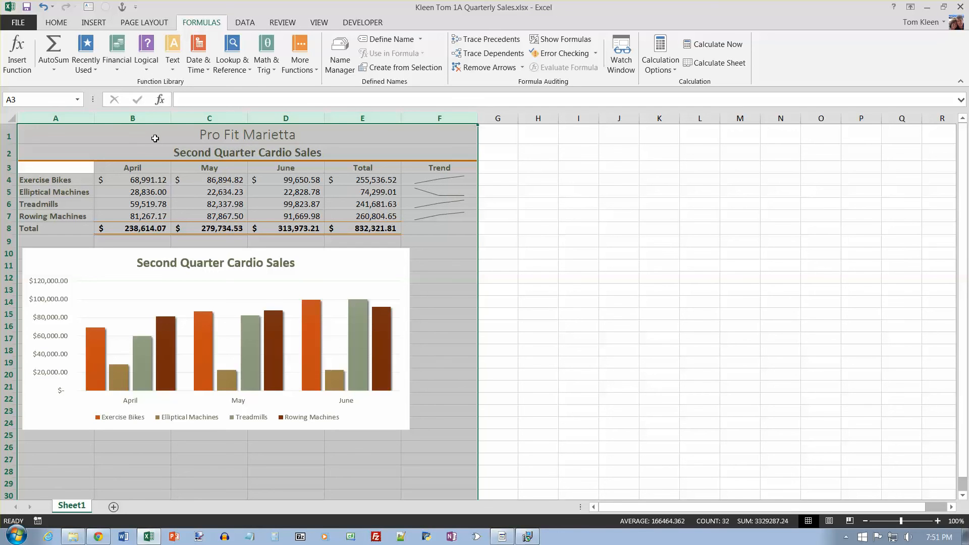
click(27, 7)
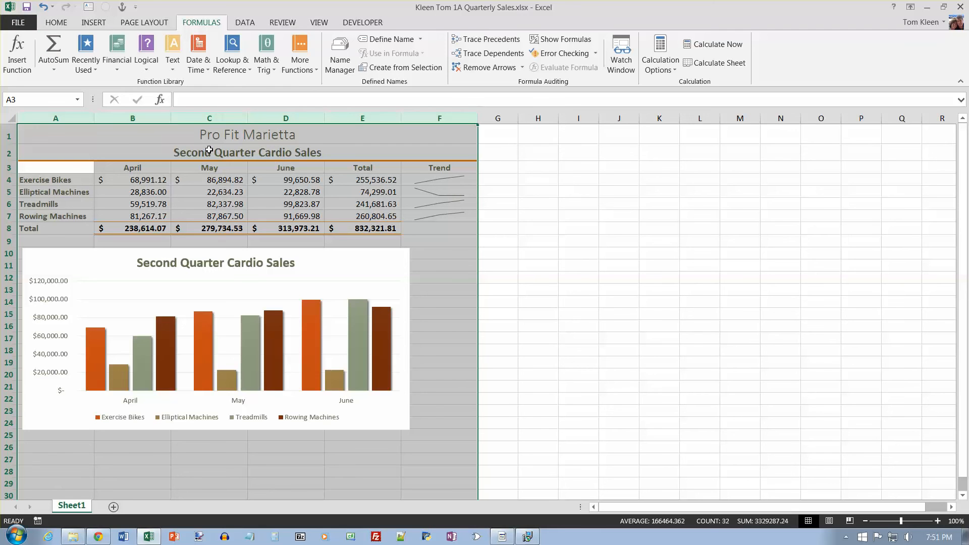